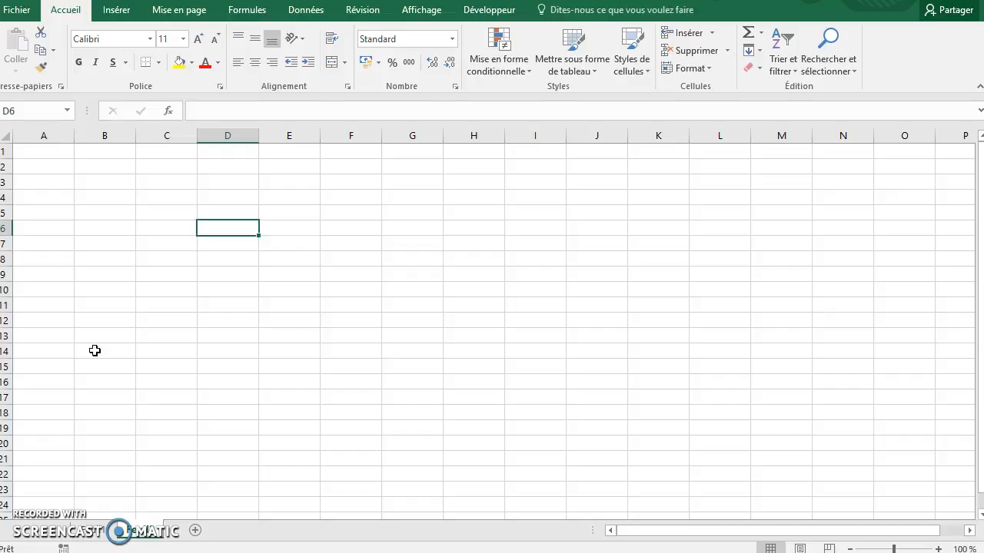
# - Enter the values 15, 20, 19,6 and 17,6 in cells C6 to C9 of the second sheet
pyautogui.click(181, 225)
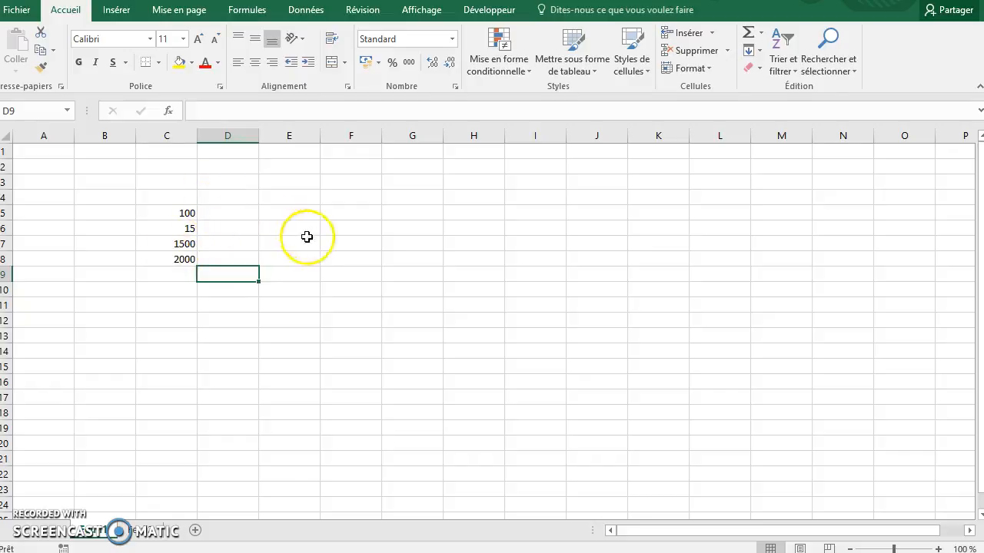
pyautogui.click(150, 530)
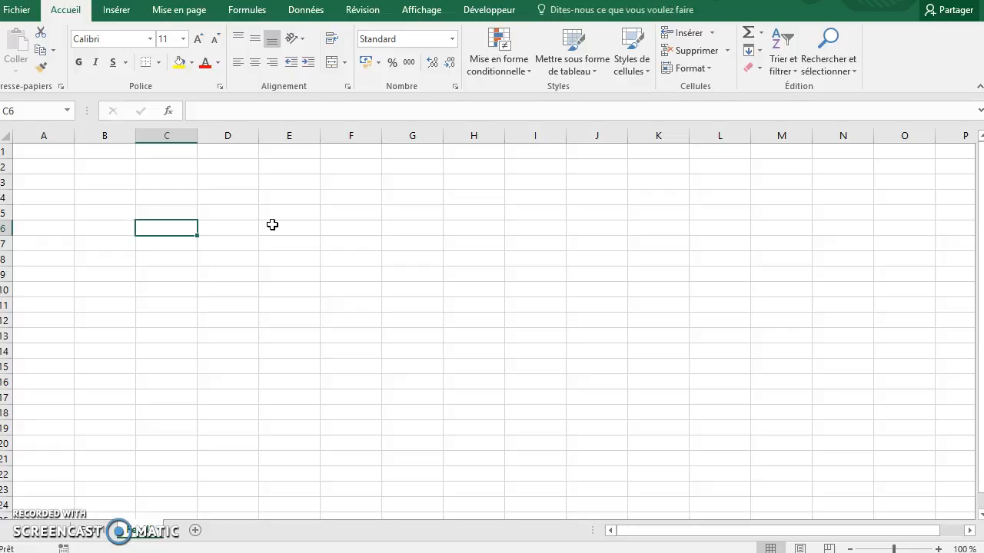
pyautogui.write('15')
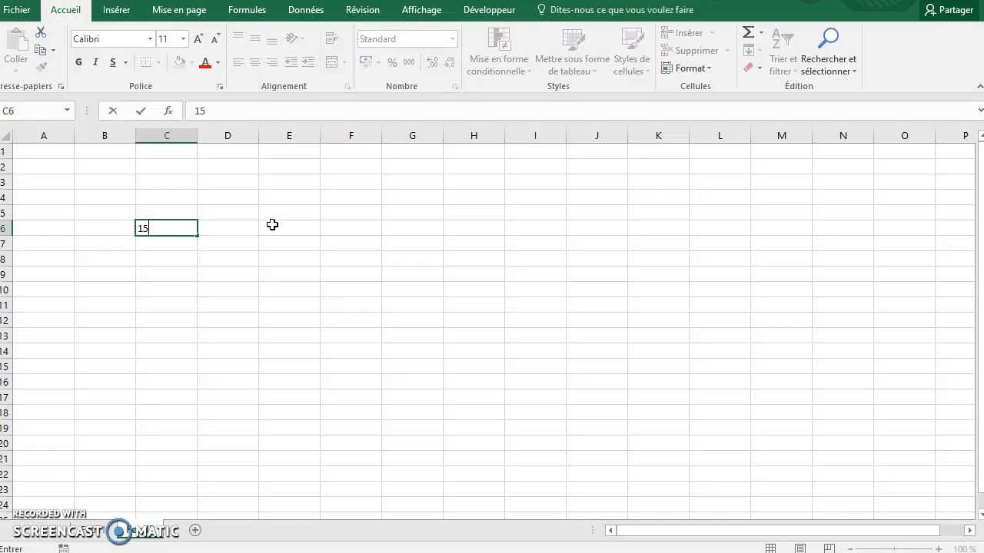
pyautogui.press('Return')
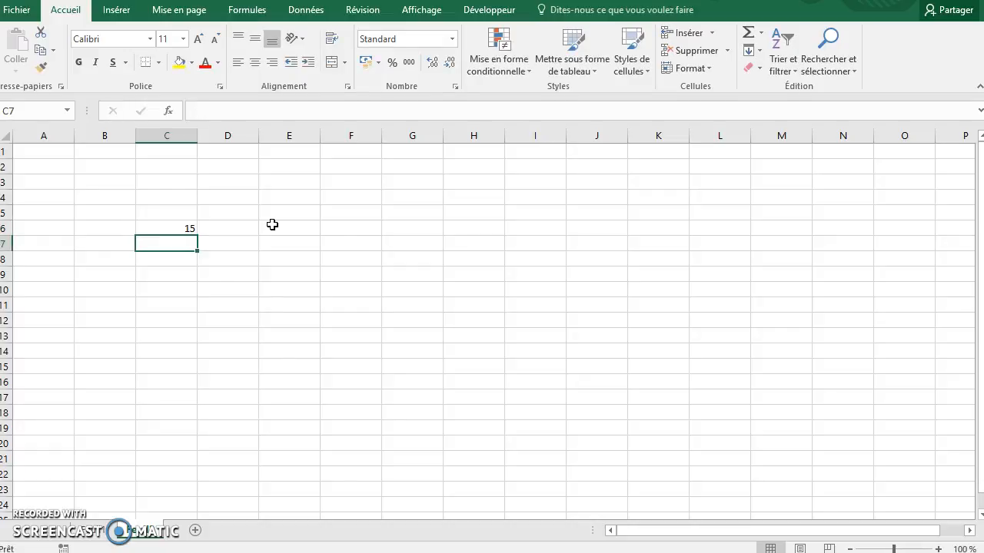
pyautogui.write('20')
pyautogui.press('Return')
pyautogui.write('19,6')
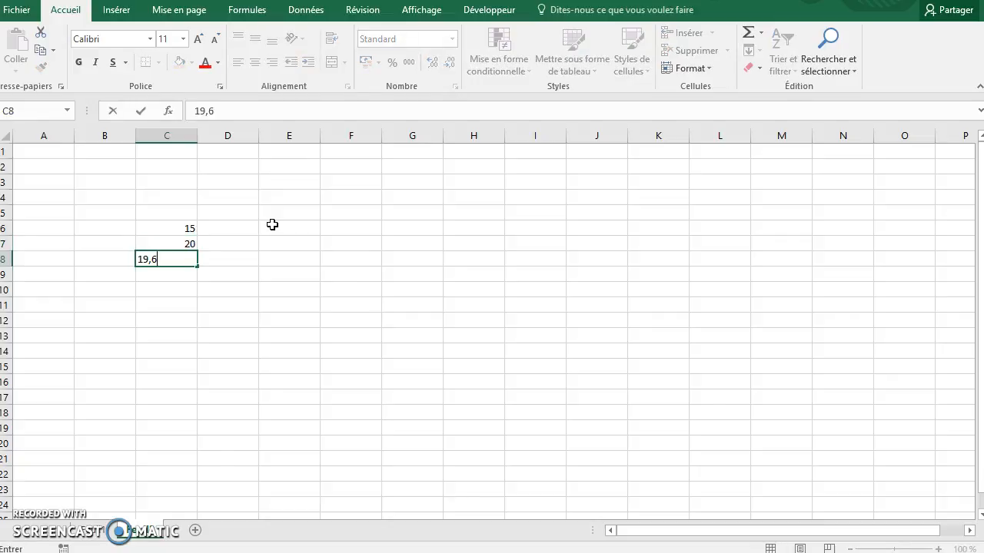
pyautogui.press('Return')
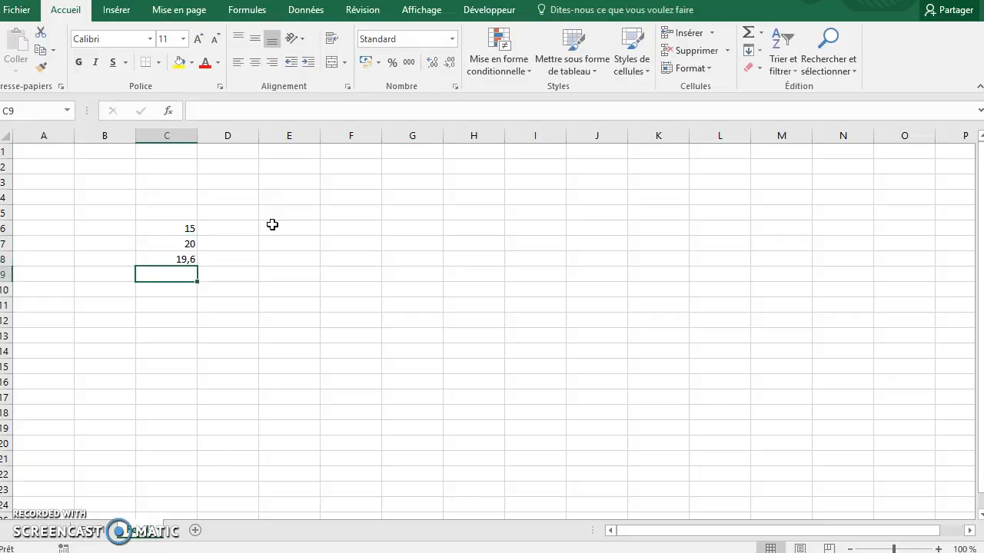
pyautogui.write('17,6')
pyautogui.press('Return')
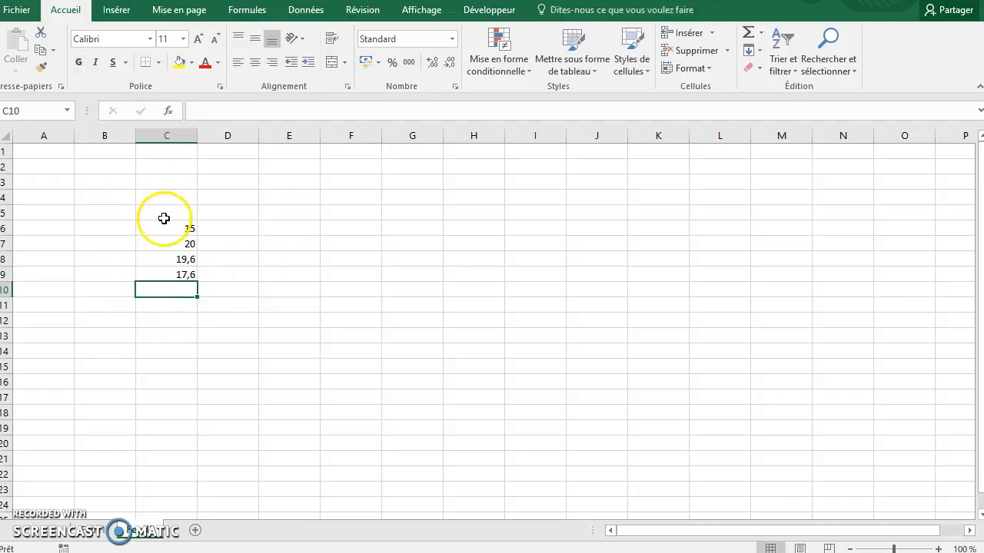
# - Fill cells C4:C14 with yellow and format them as percentages with 2 decimal places
pyautogui.moveTo(167, 194); pyautogui.dragTo(163, 349)
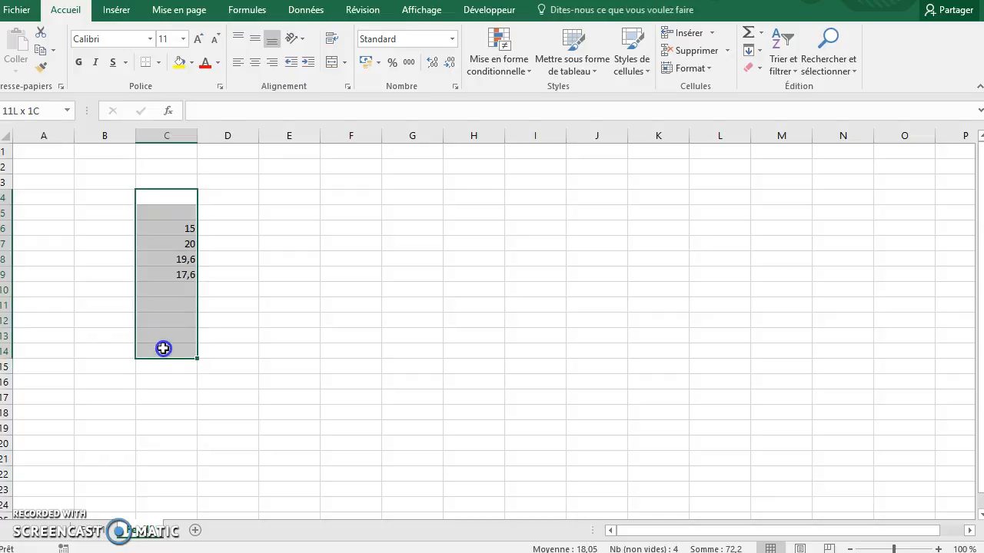
pyautogui.click(178, 62)
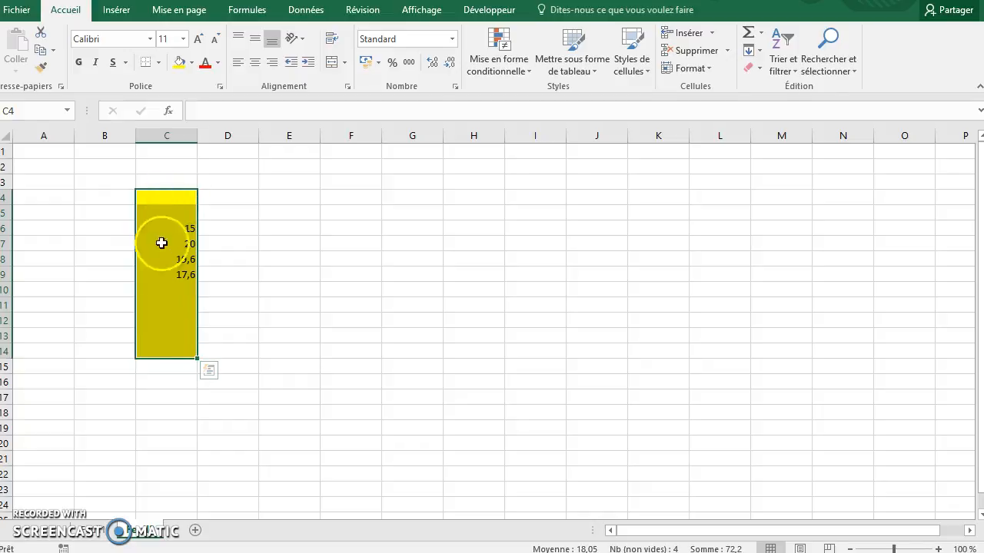
pyautogui.rightClick(172, 333)
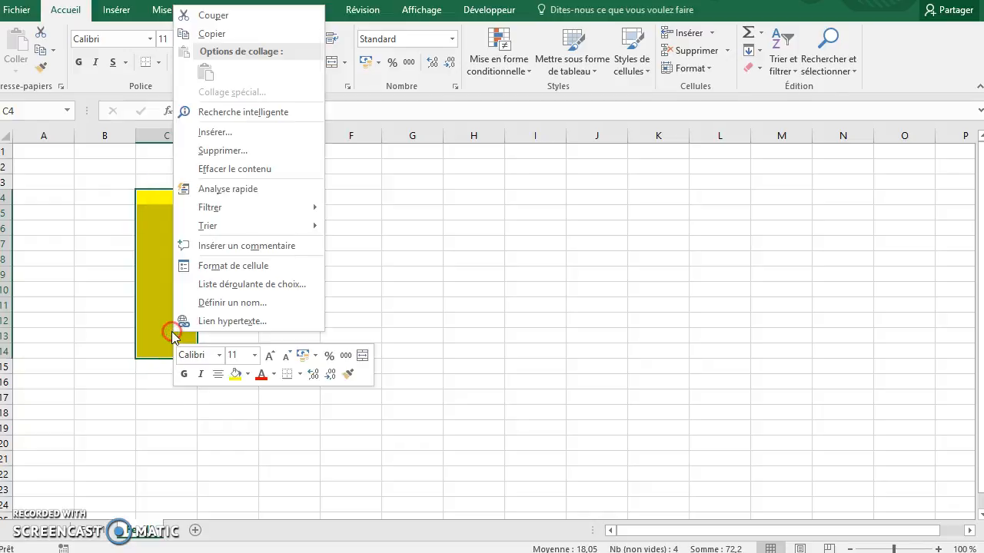
pyautogui.click(229, 274)
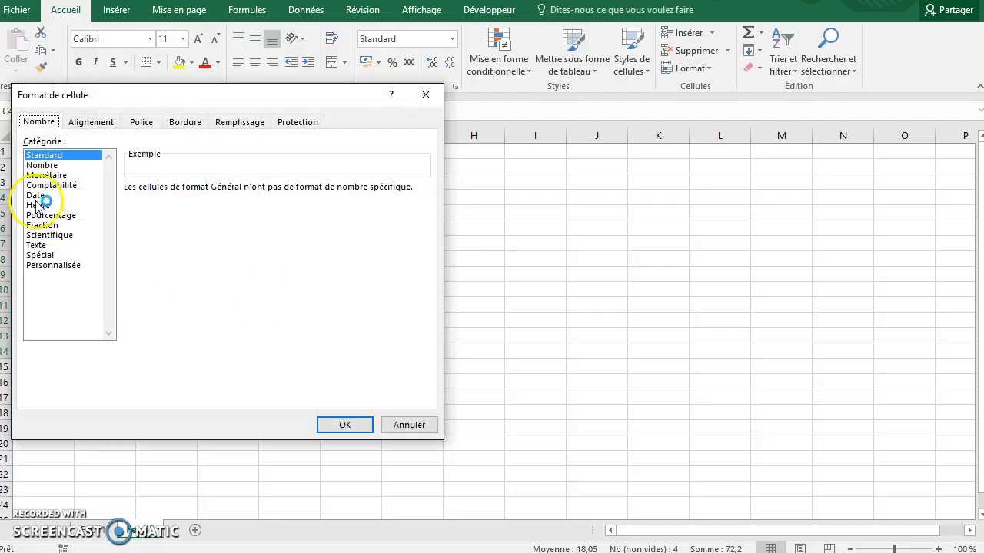
pyautogui.click(48, 215)
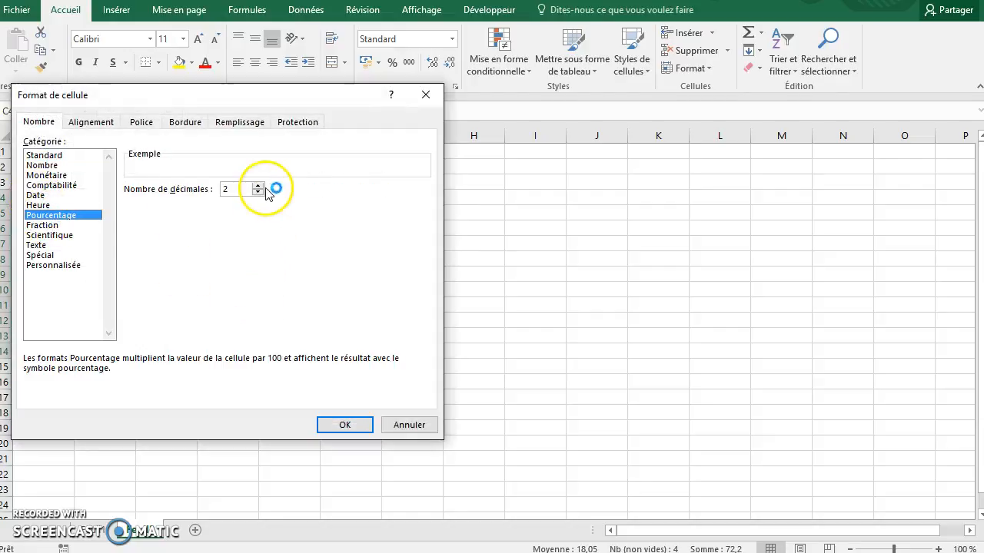
pyautogui.click(345, 425)
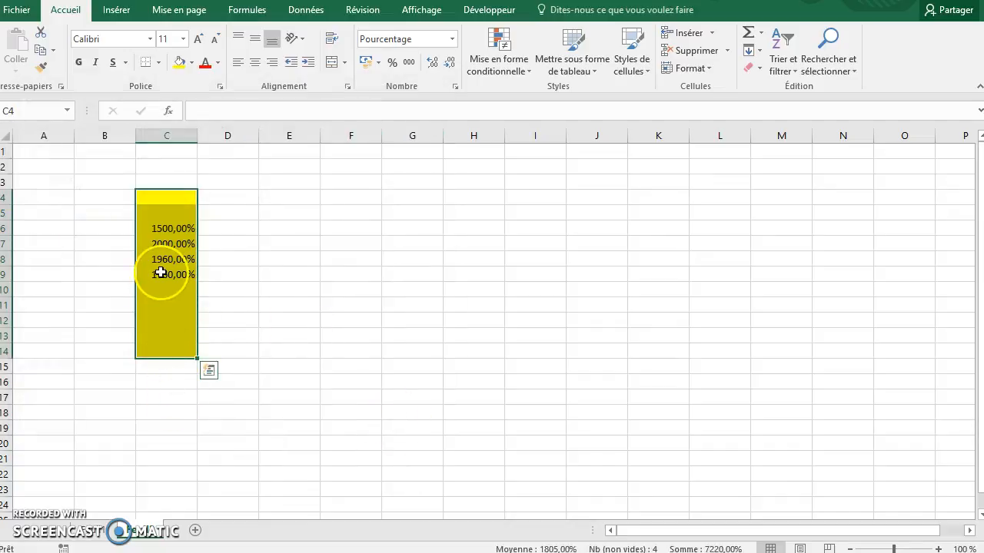
# - Re-enter the rates in cells C6 to C9 as 15%, 20%, 19,60% and 17,60%
pyautogui.click(160, 228)
pyautogui.write('1')
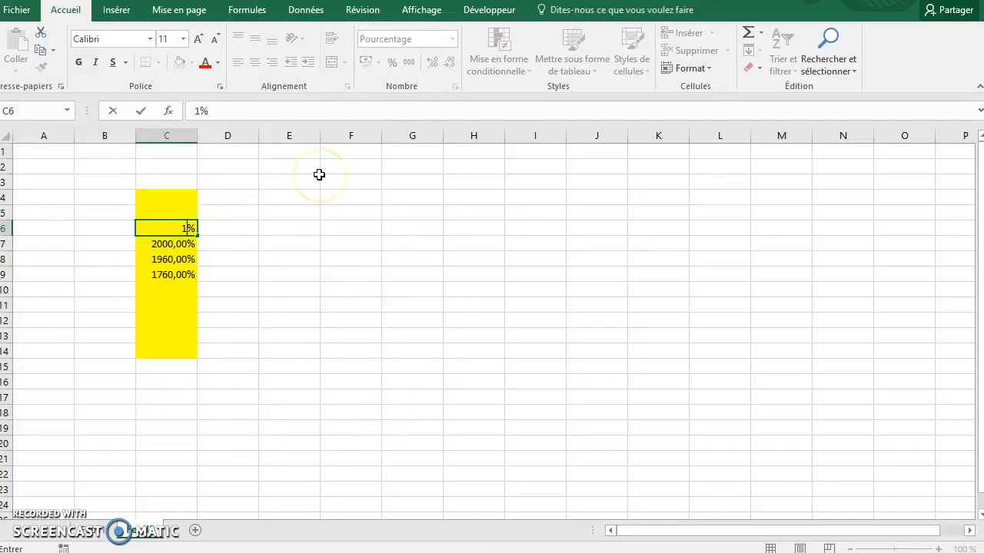
pyautogui.write('5')
pyautogui.press('Return')
pyautogui.write('20')
pyautogui.press('Return')
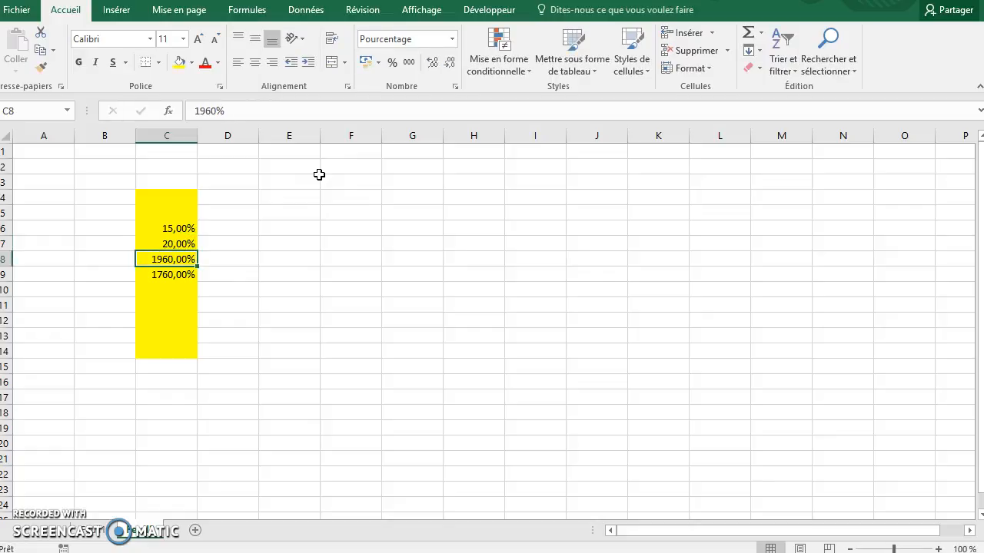
pyautogui.write('16')
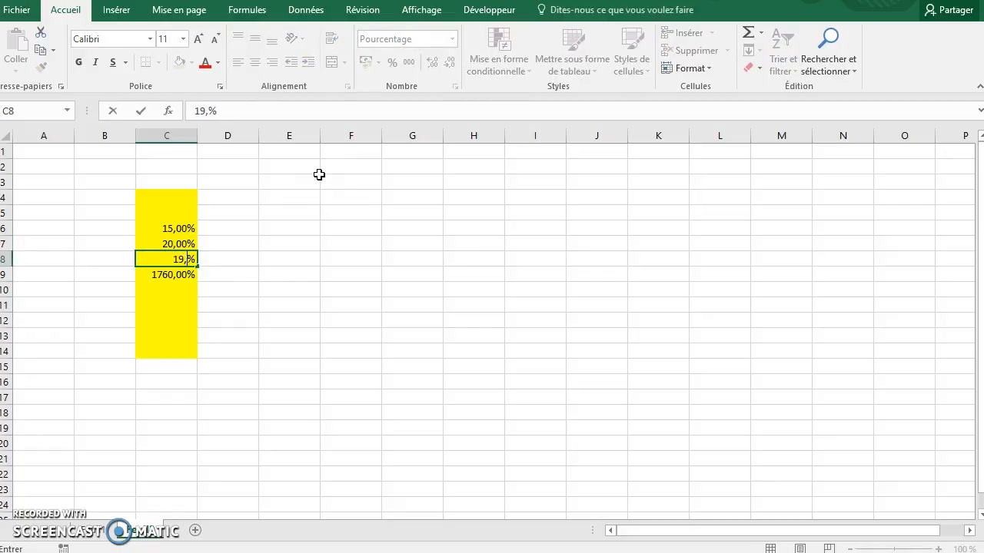
pyautogui.press('Return')
pyautogui.write('17')
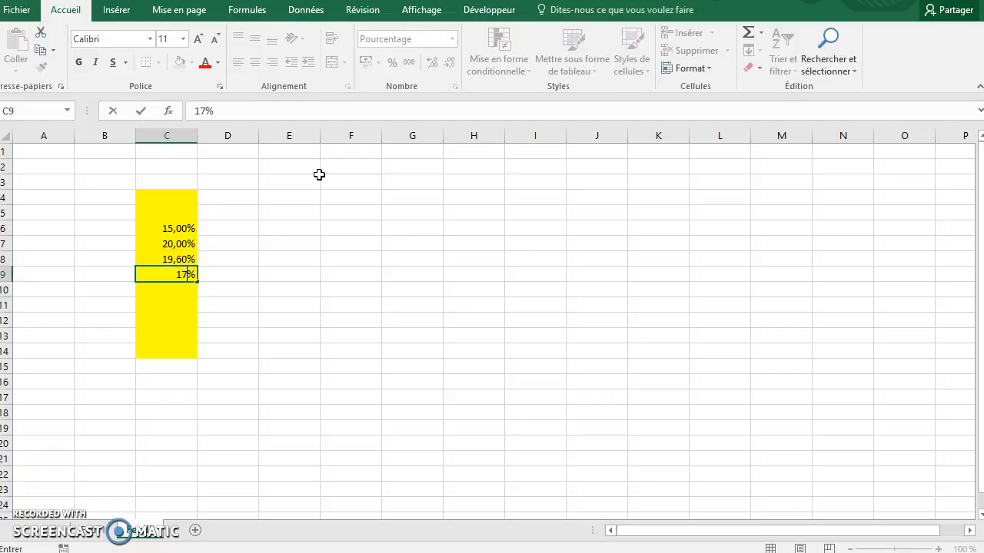
pyautogui.write(',60')
pyautogui.press('Return')
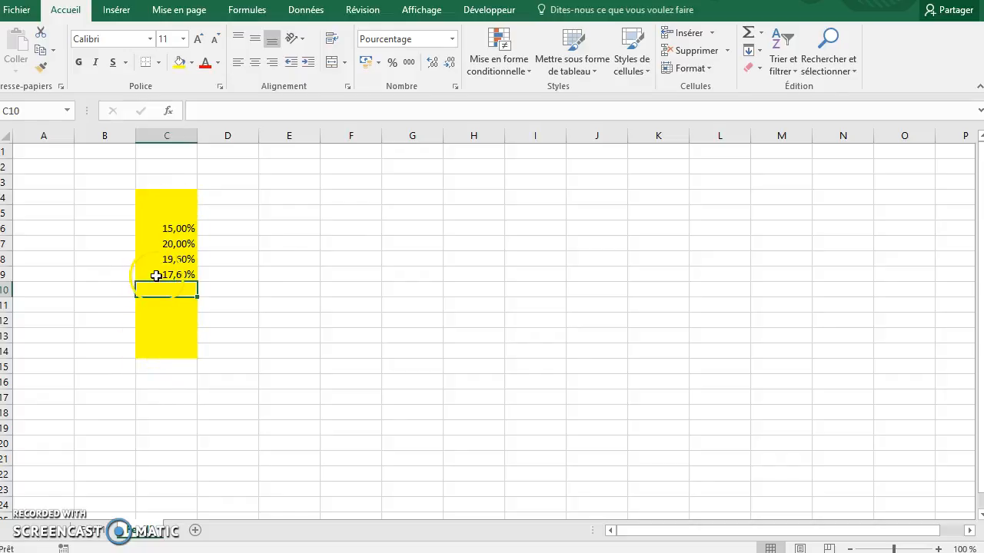
# - Start a data validation rule for cell D5 on the first sheet that allows a list (Liste)
pyautogui.click(106, 535)
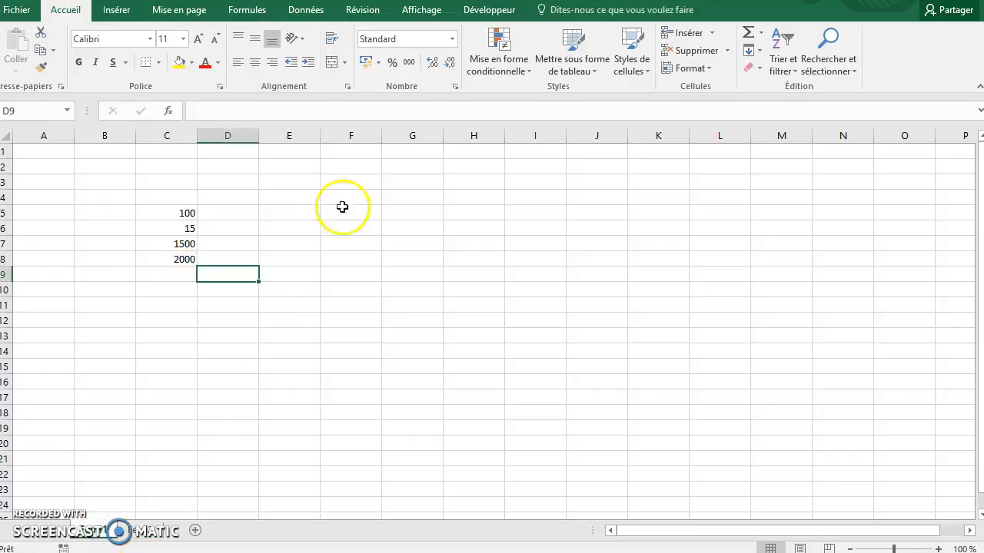
pyautogui.click(240, 217)
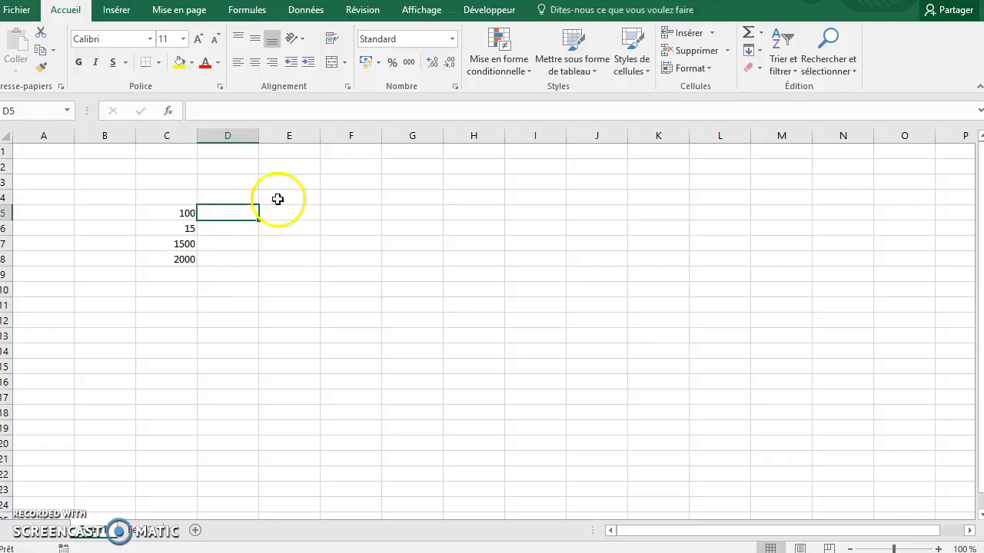
pyautogui.click(316, 15)
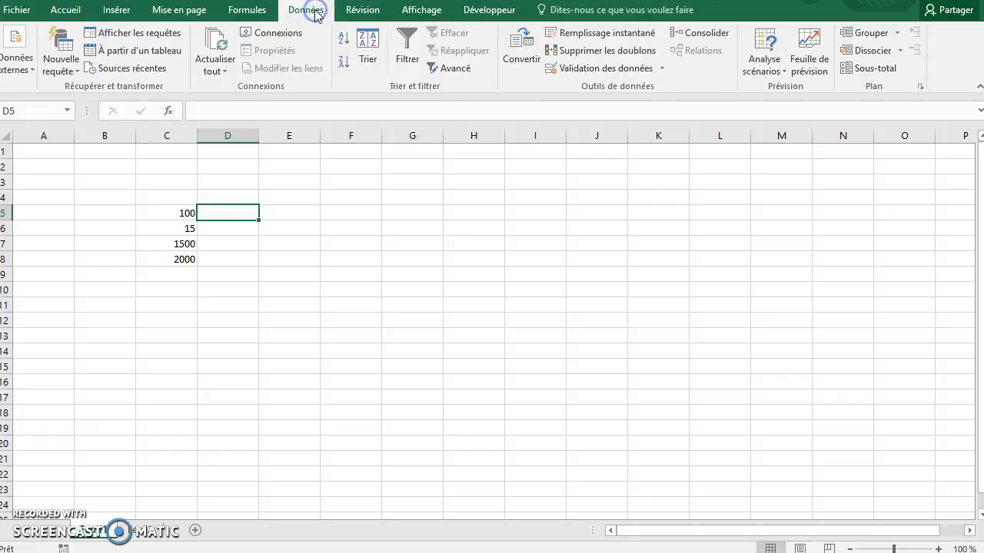
pyautogui.click(623, 73)
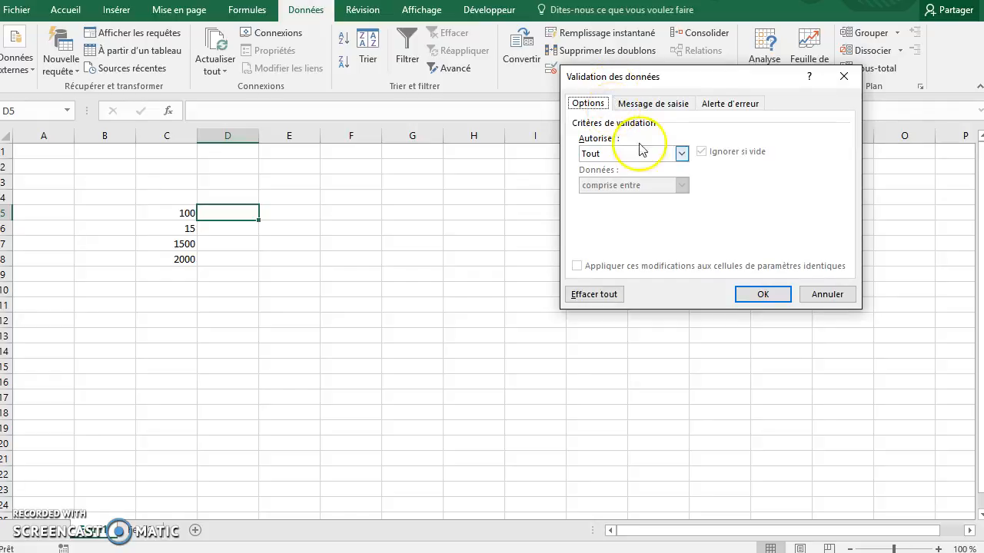
pyautogui.click(681, 153)
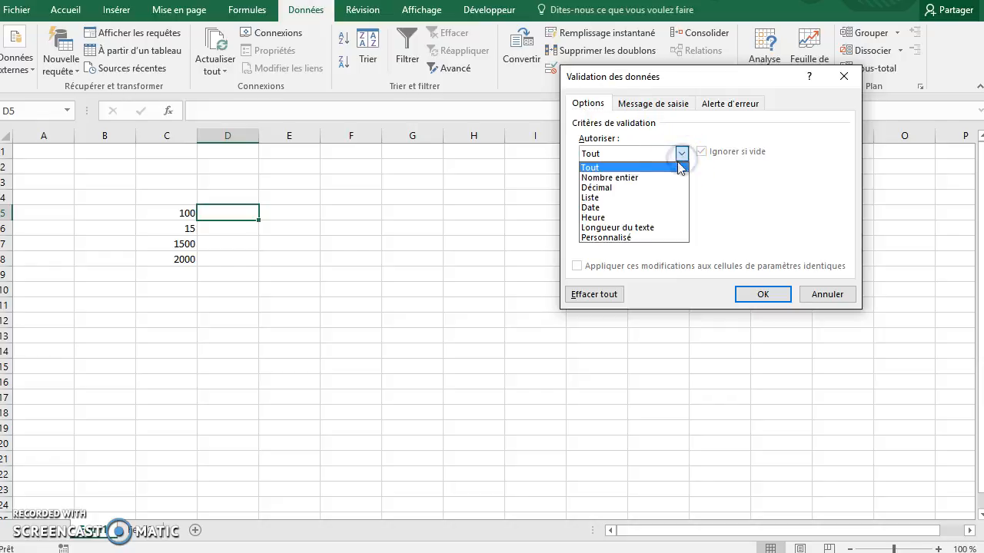
pyautogui.click(654, 198)
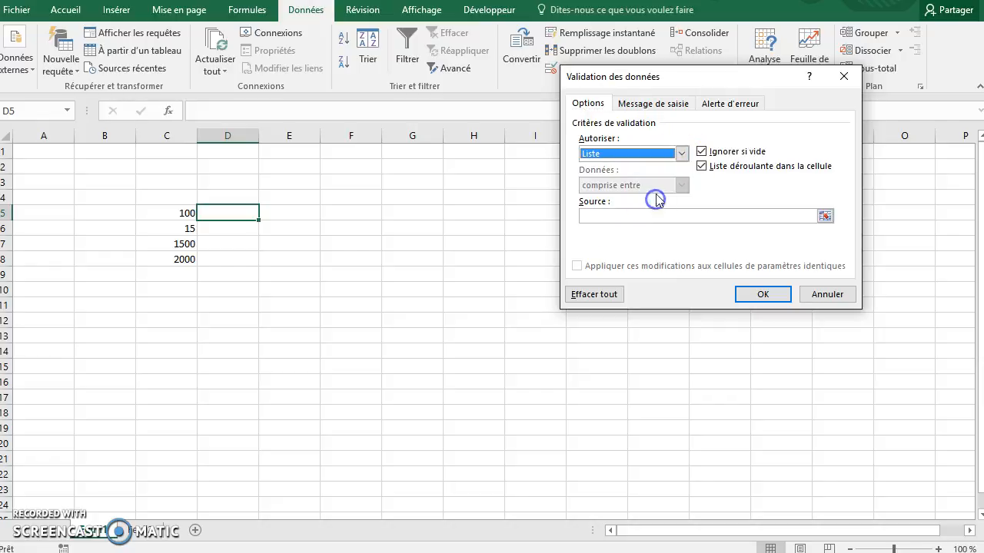
# - Set the validation list's source to =Feuil2!$C$4:$C$14 and apply the rule
pyautogui.click(615, 214)
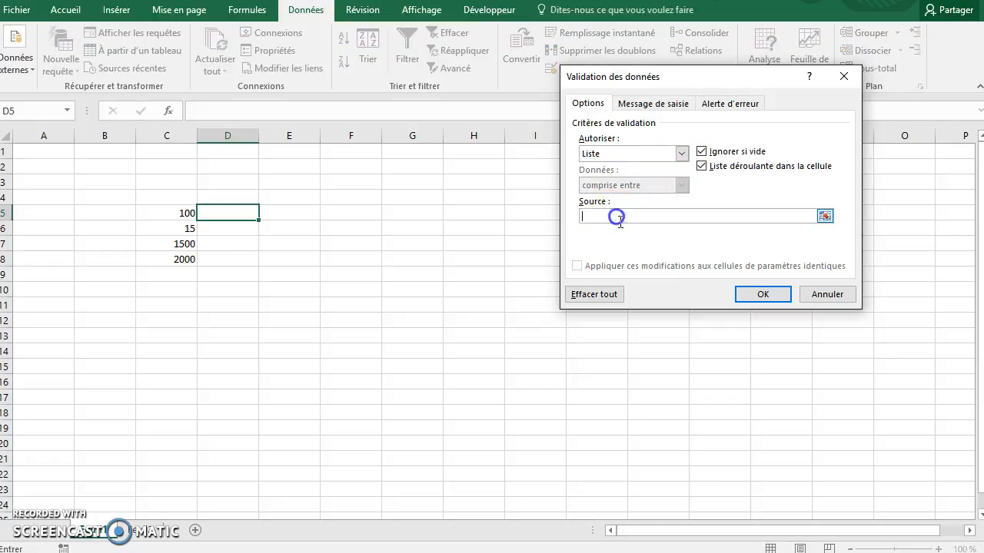
pyautogui.click(825, 217)
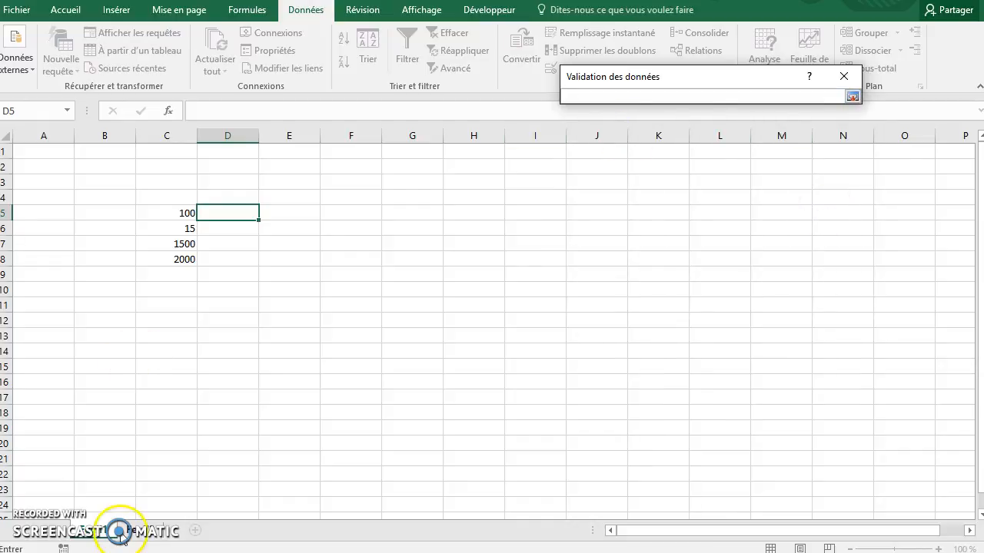
pyautogui.click(121, 530)
pyautogui.moveTo(180, 200); pyautogui.dragTo(165, 352)
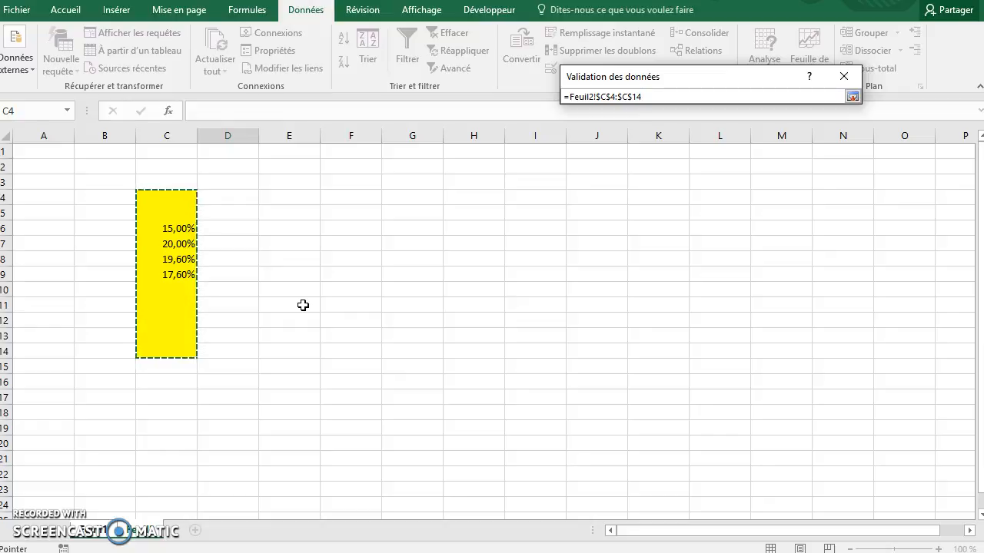
pyautogui.press('Return')
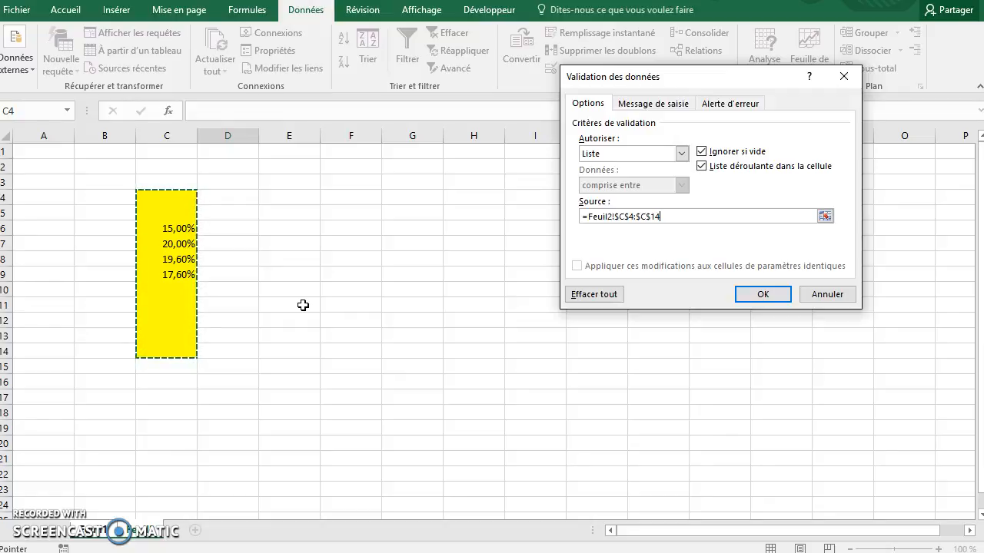
pyautogui.click(761, 295)
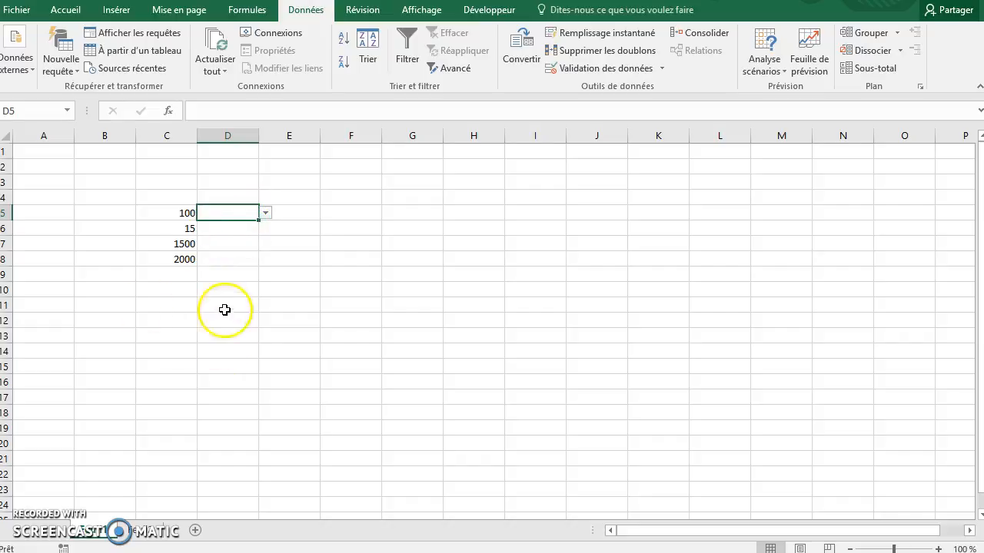
# - Choose the 19,60% rate from the drop-down list in cell D5
pyautogui.click(265, 214)
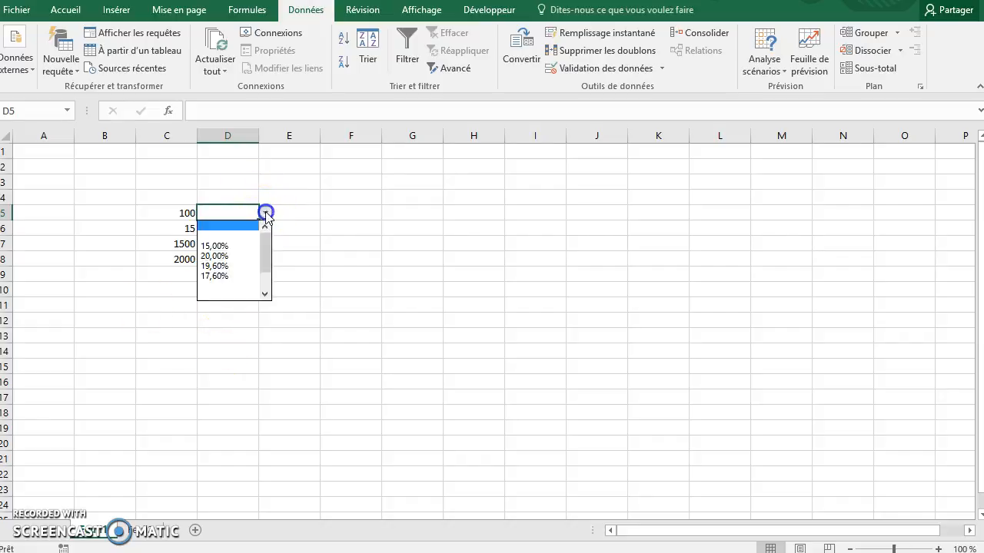
pyautogui.click(227, 266)
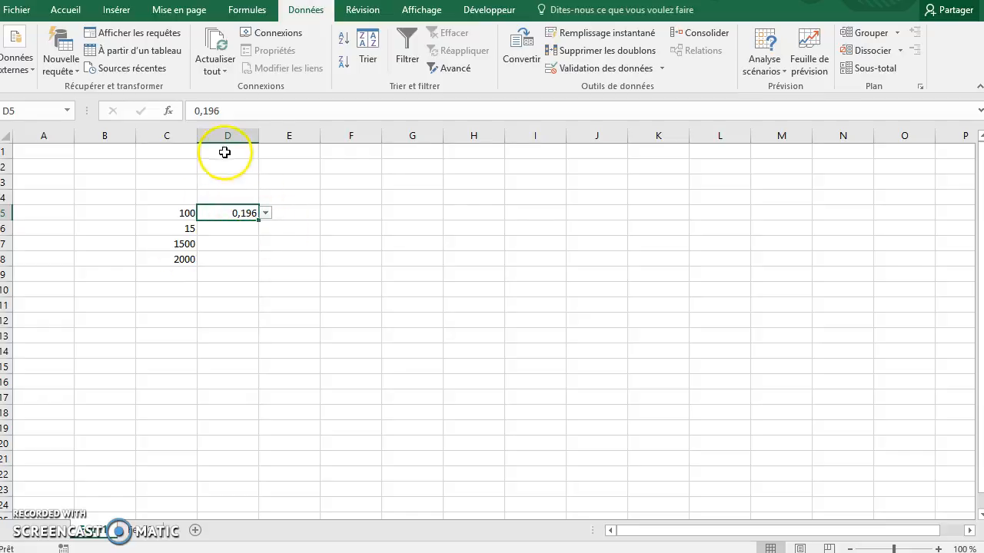
# - Format cells D2 to D15 as percentages with 2 decimal places
pyautogui.moveTo(228, 164); pyautogui.dragTo(226, 357)
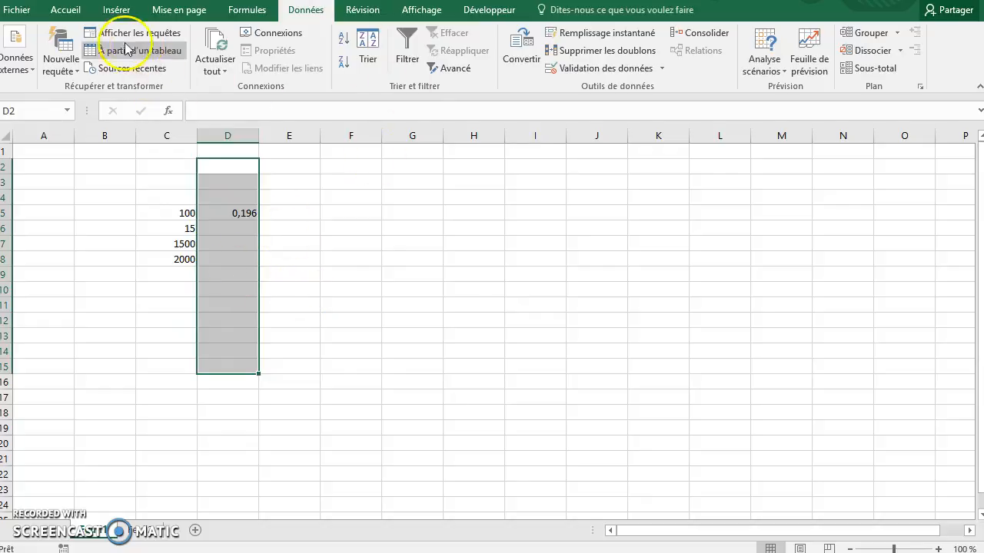
pyautogui.click(65, 10)
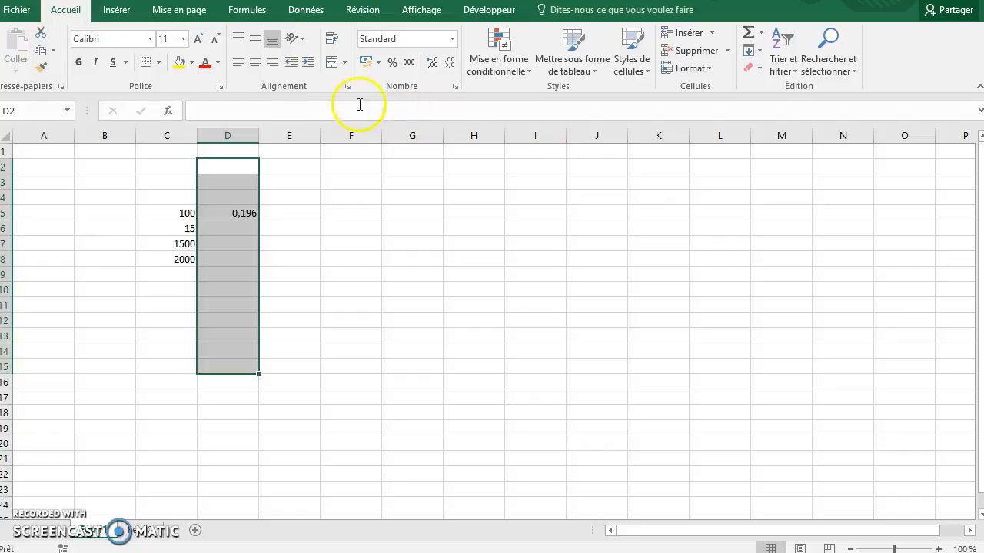
pyautogui.click(392, 63)
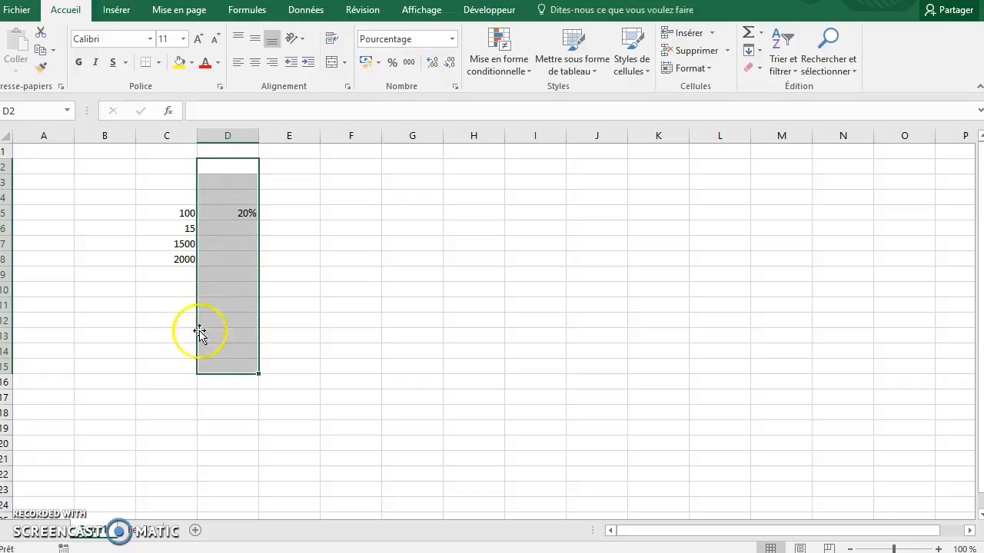
pyautogui.rightClick(227, 309)
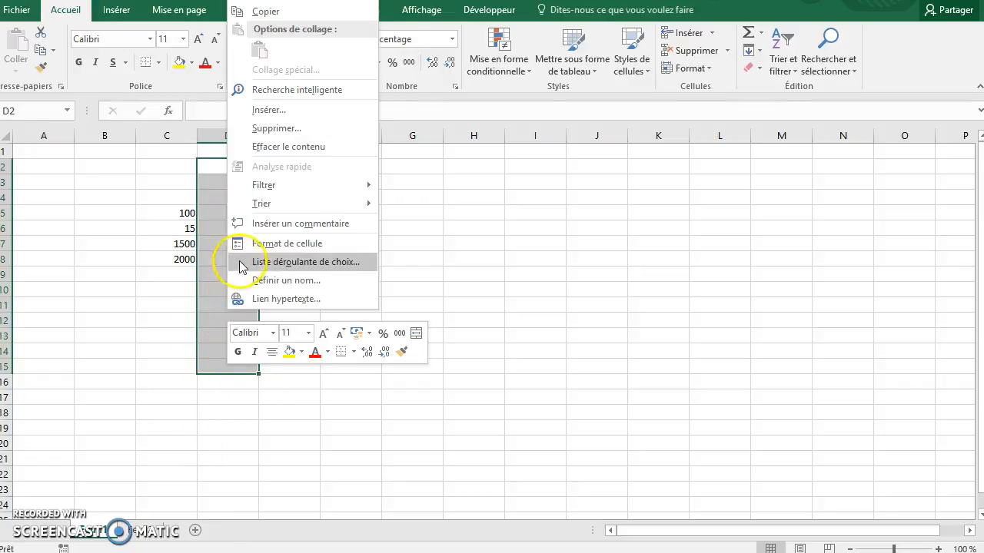
pyautogui.click(277, 243)
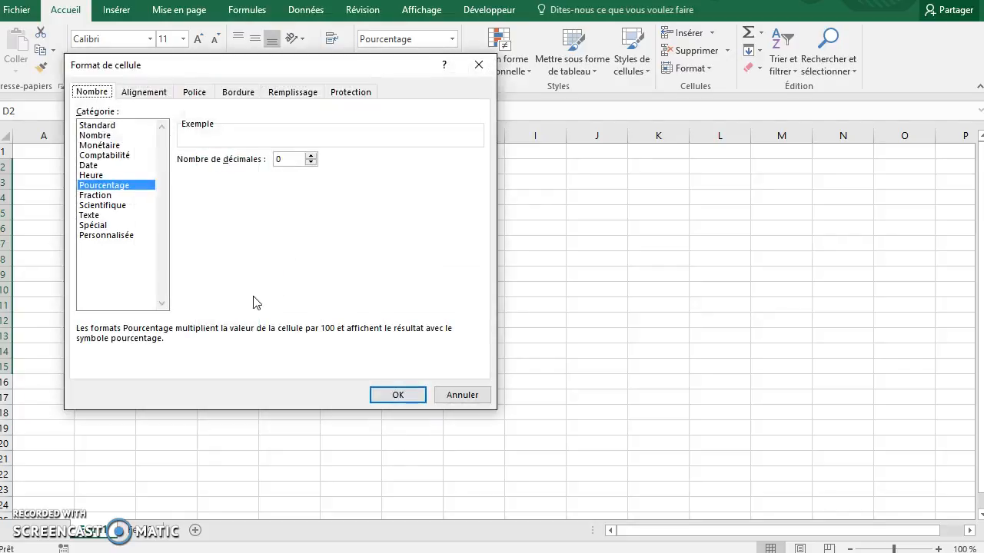
pyautogui.click(313, 156)
pyautogui.click(407, 395)
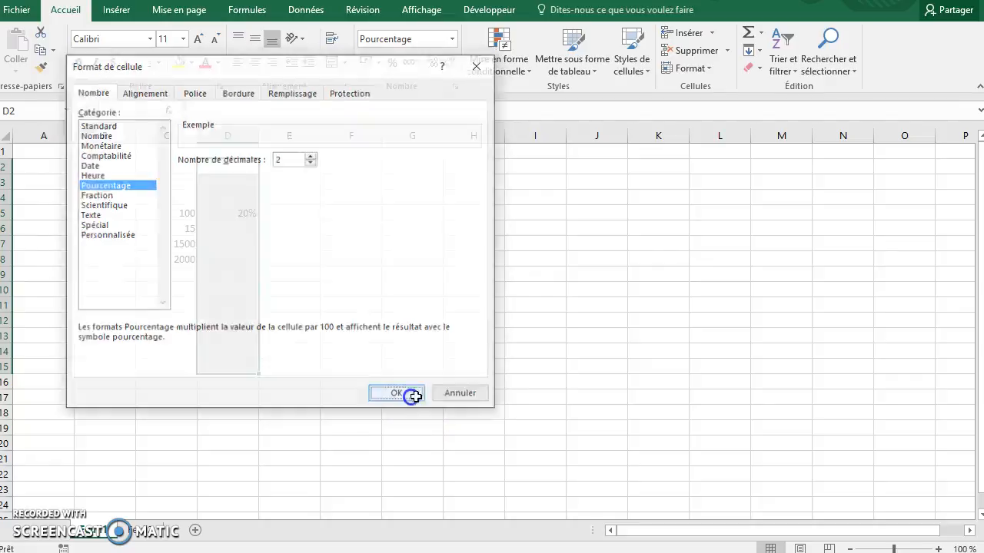
# - Fill the rate and its drop-down list from D5 down to D8, alongside the amounts
pyautogui.click(282, 212)
pyautogui.click(228, 212)
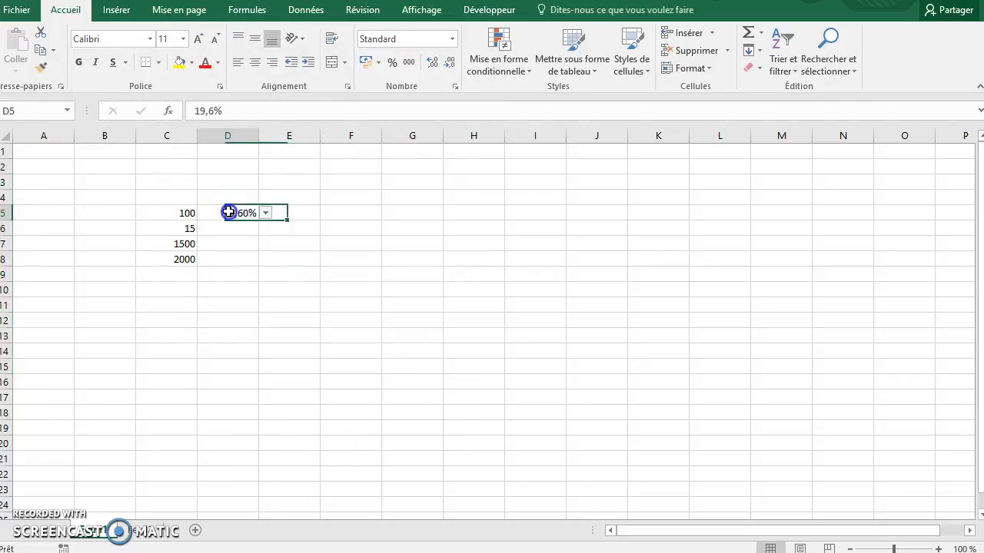
pyautogui.doubleClick(260, 222)
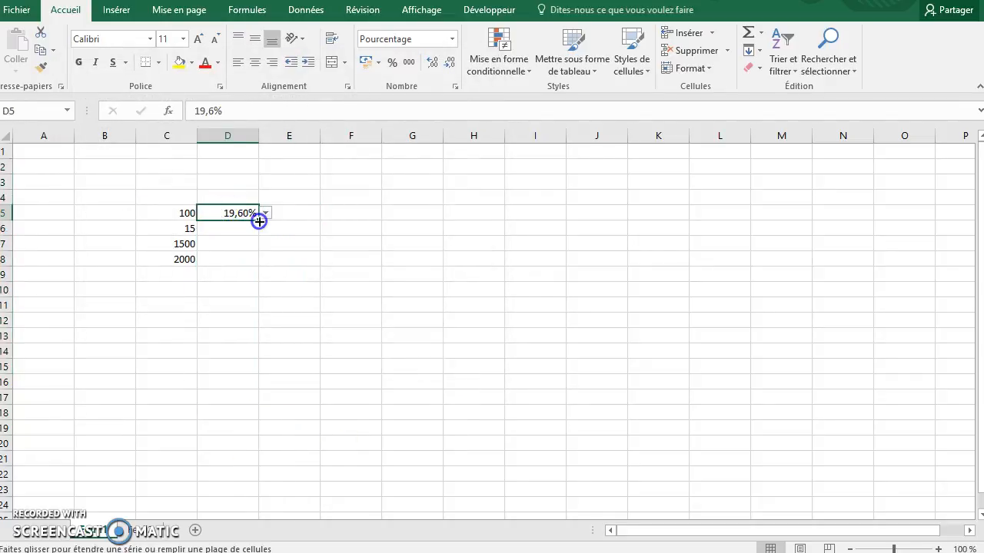
# - Choose the 17,60% rate in D6 and the 15,00% rate in D7 from their drop-down lists
pyautogui.click(255, 226)
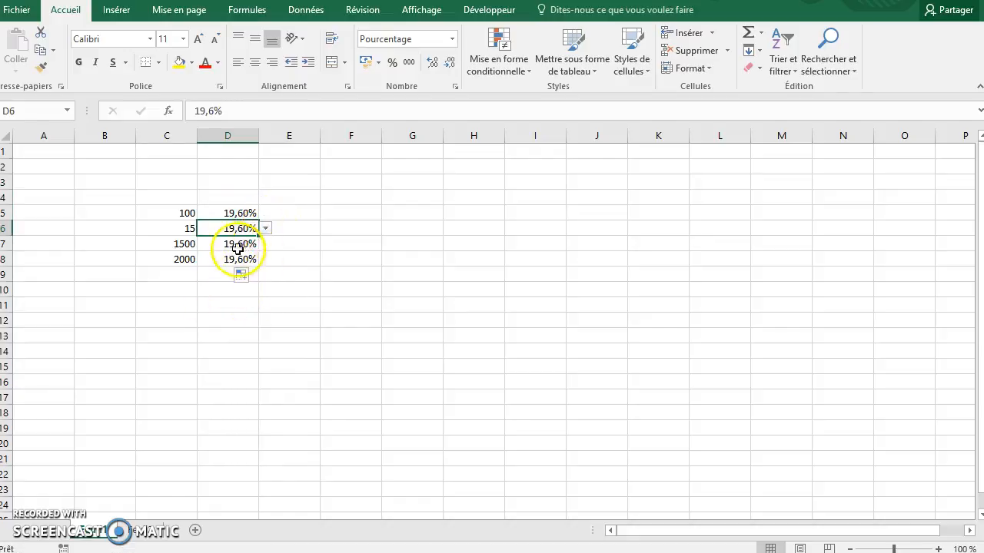
pyautogui.click(265, 229)
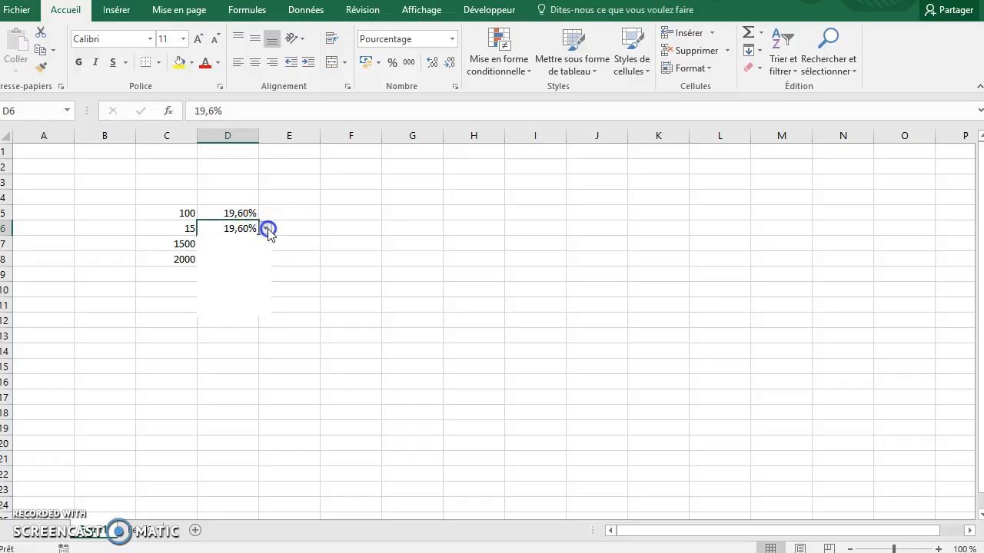
pyautogui.click(243, 266)
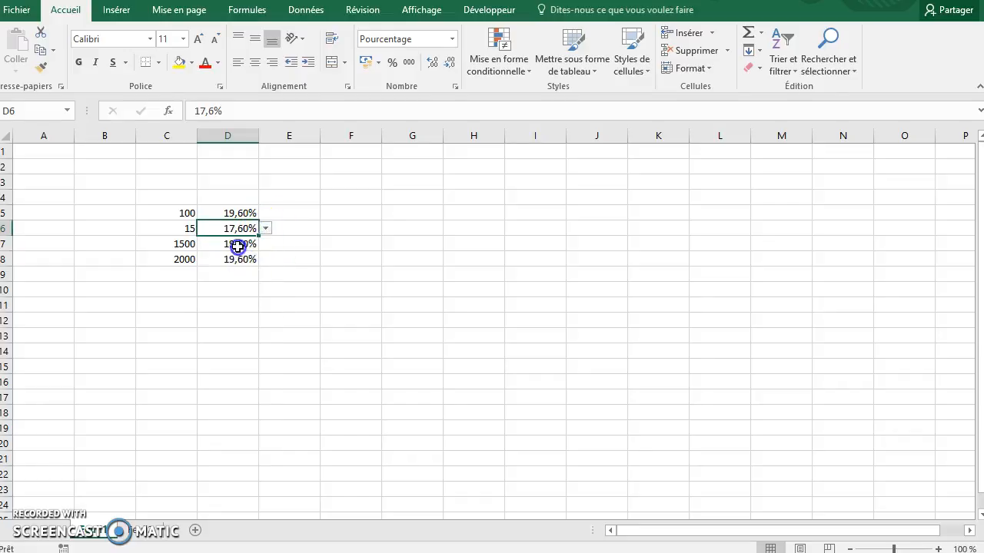
pyautogui.click(239, 246)
pyautogui.click(265, 243)
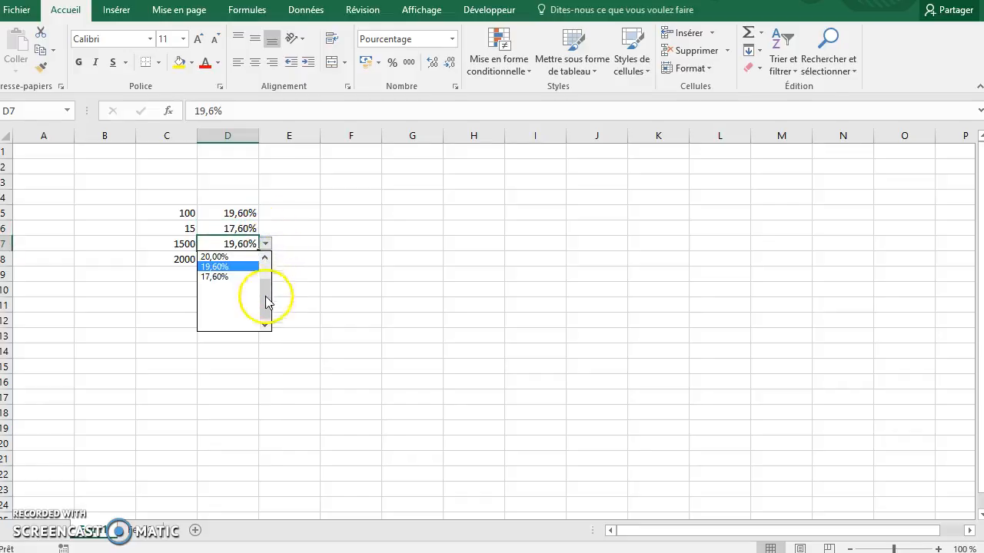
pyautogui.click(264, 262)
pyautogui.click(236, 277)
# - Choose the 20,00% rate in cell D8 from its drop-down list
pyautogui.click(231, 260)
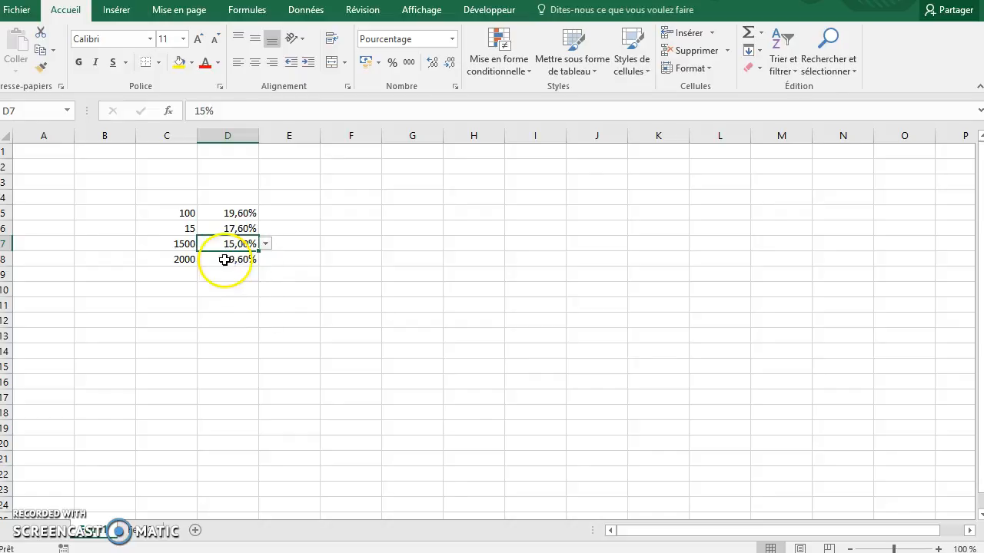
pyautogui.click(266, 261)
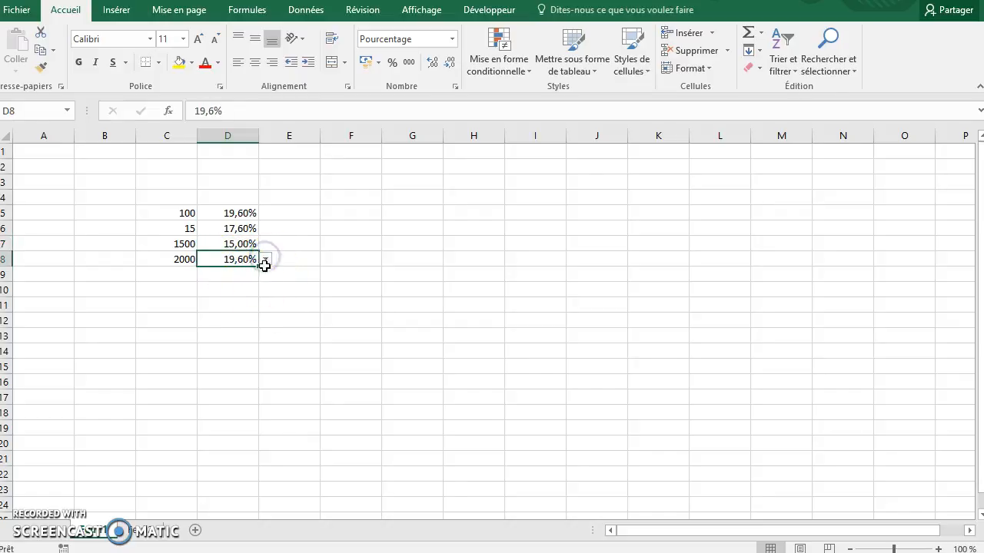
pyautogui.click(265, 261)
pyautogui.click(236, 273)
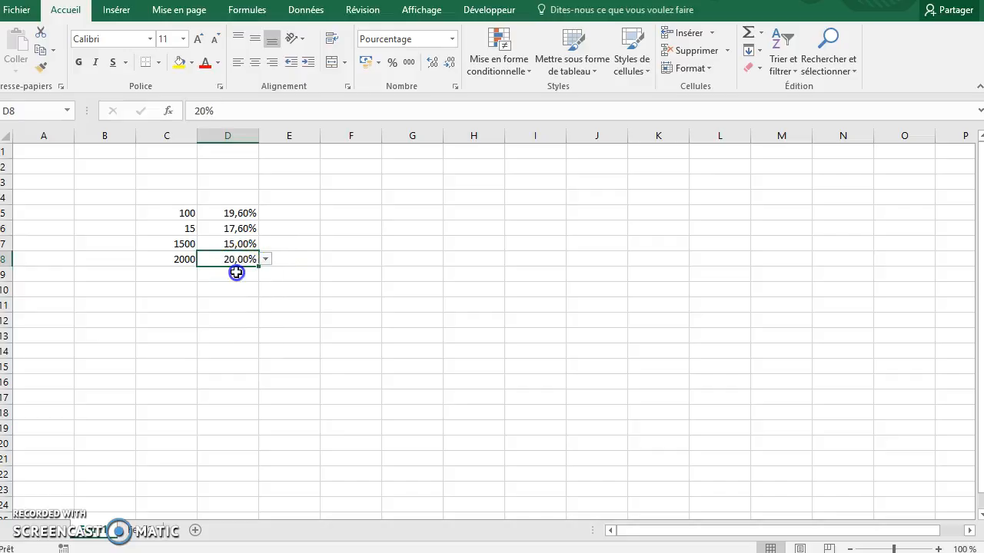
pyautogui.click(291, 220)
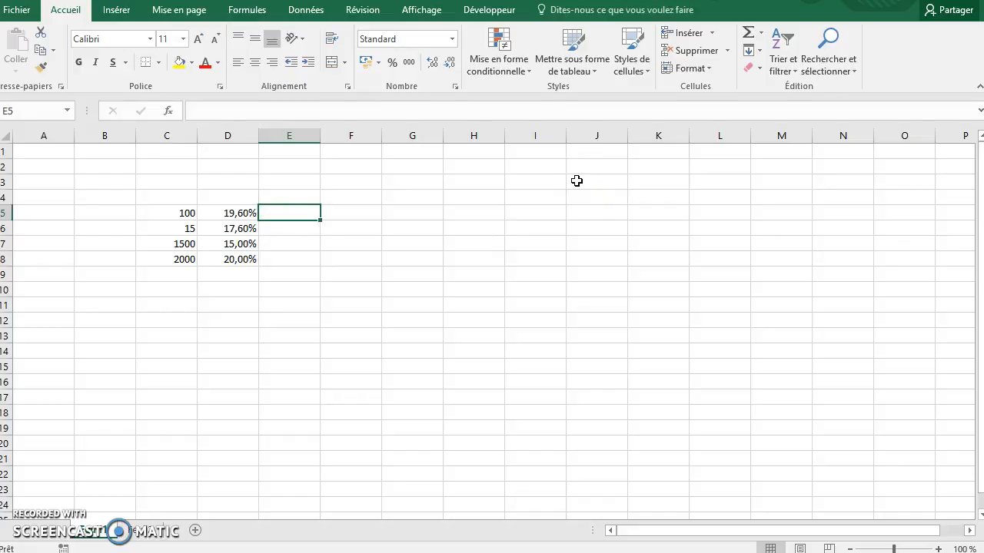
# - Enter the column headers HT in C4 and TVA in D4
pyautogui.click(156, 200)
pyautogui.write('HT')
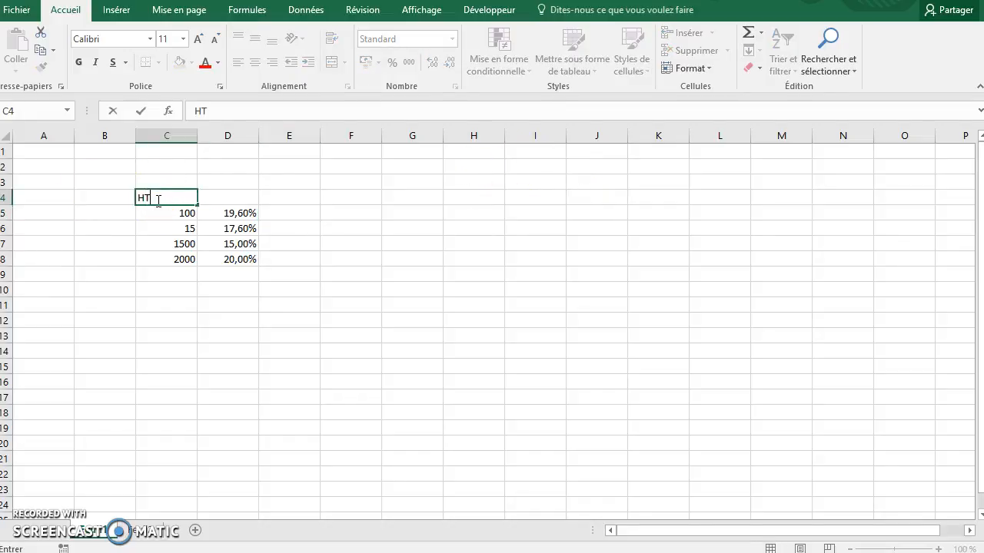
pyautogui.press('Tab')
pyautogui.write('T')
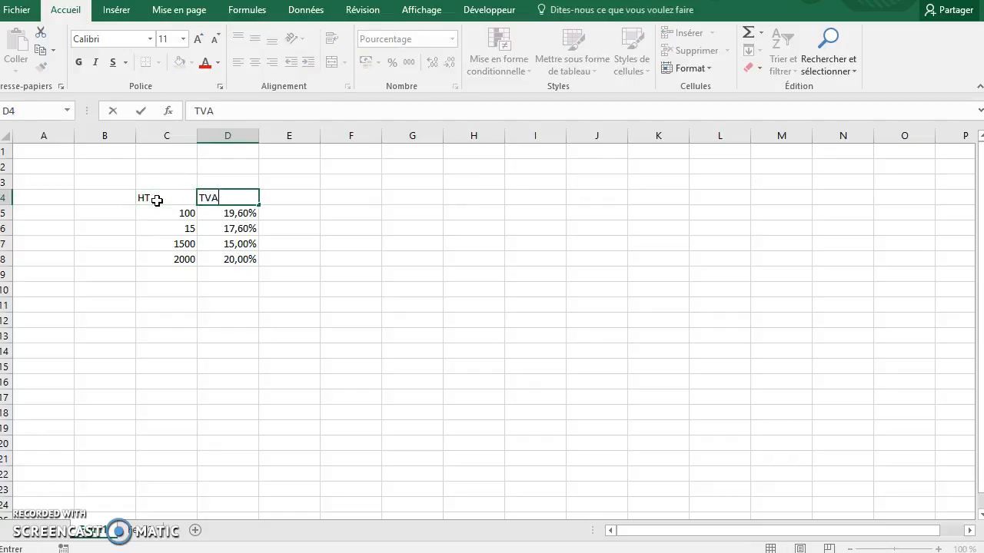
pyautogui.press('Tab')
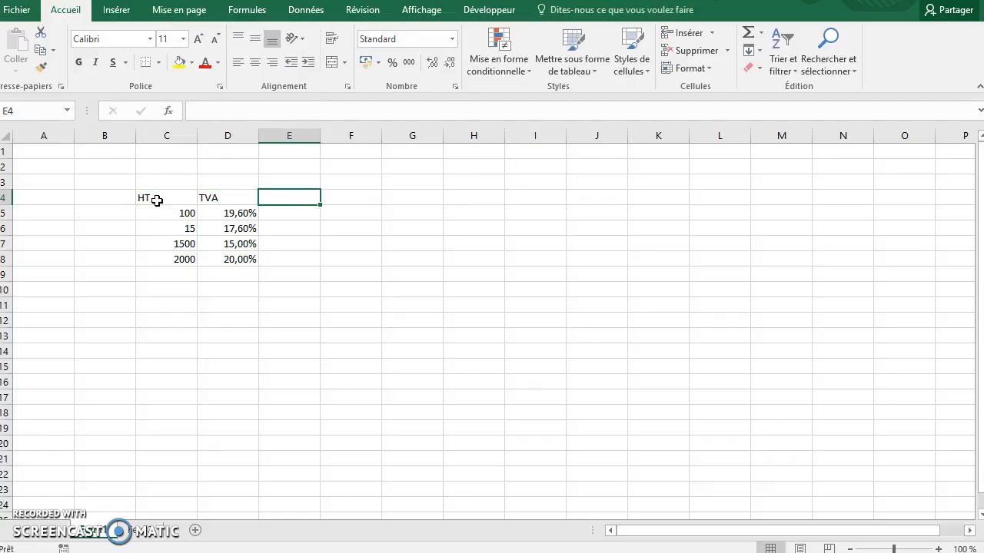
# - Replace the header in D4 with TAUX and add the headers TVA in E4 and TTC in F4
pyautogui.press('Left')
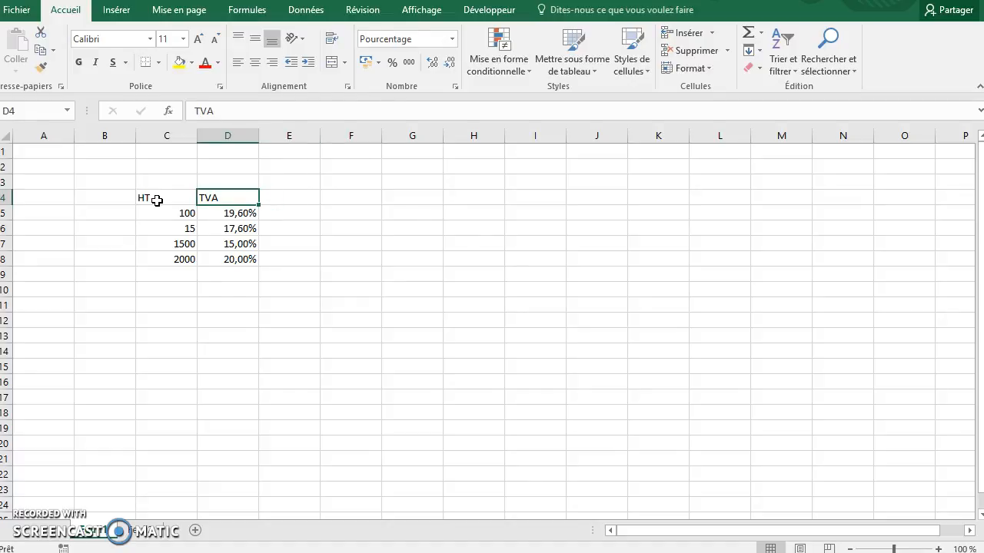
pyautogui.write('TAUX')
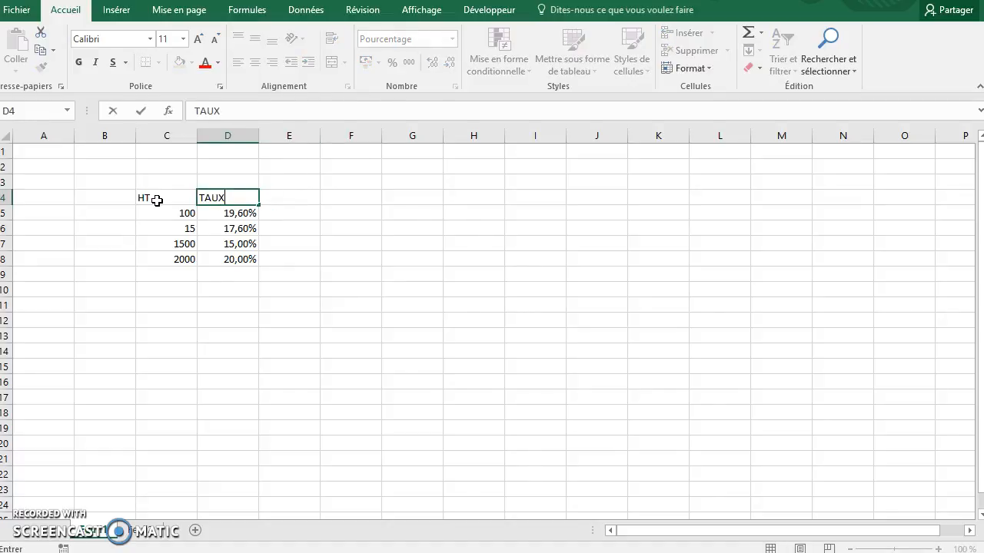
pyautogui.press('Tab')
pyautogui.write('T')
pyautogui.press('Right')
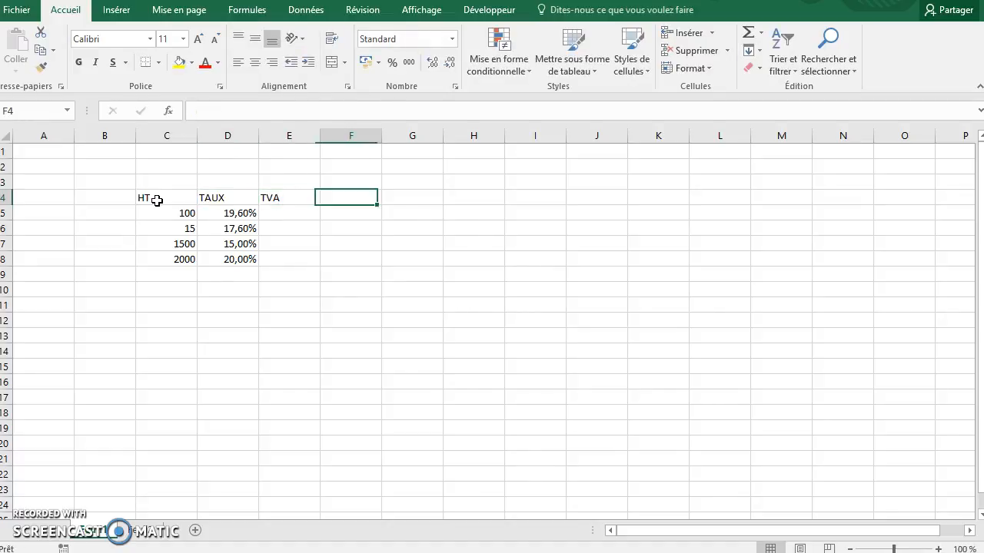
pyautogui.write('TTC')
pyautogui.press('Tab')
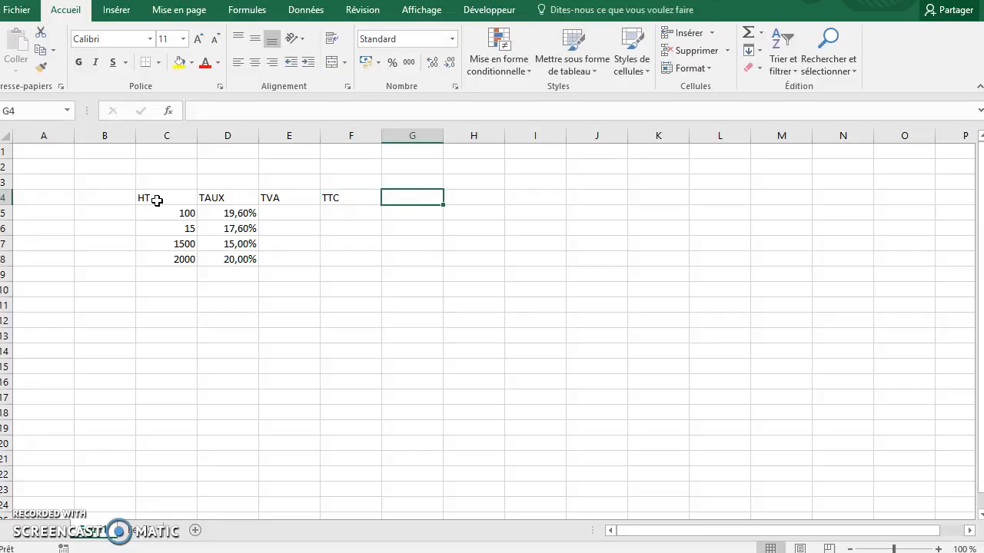
# - Centre the contents of cells C4 to F5, covering the headers and the first data row
pyautogui.click(164, 196)
pyautogui.moveTo(164, 196); pyautogui.dragTo(343, 206)
pyautogui.click(262, 66)
pyautogui.click(311, 214)
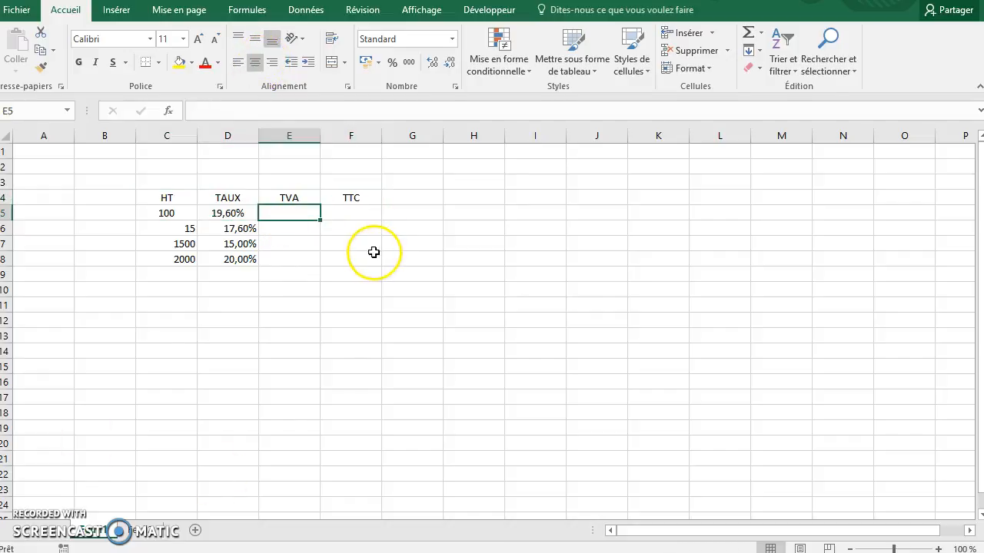
# - Enter the formula =C5*D5 in cell E5 to calculate the first row's TVA
pyautogui.moveTo(175, 215); pyautogui.dragTo(223, 242)
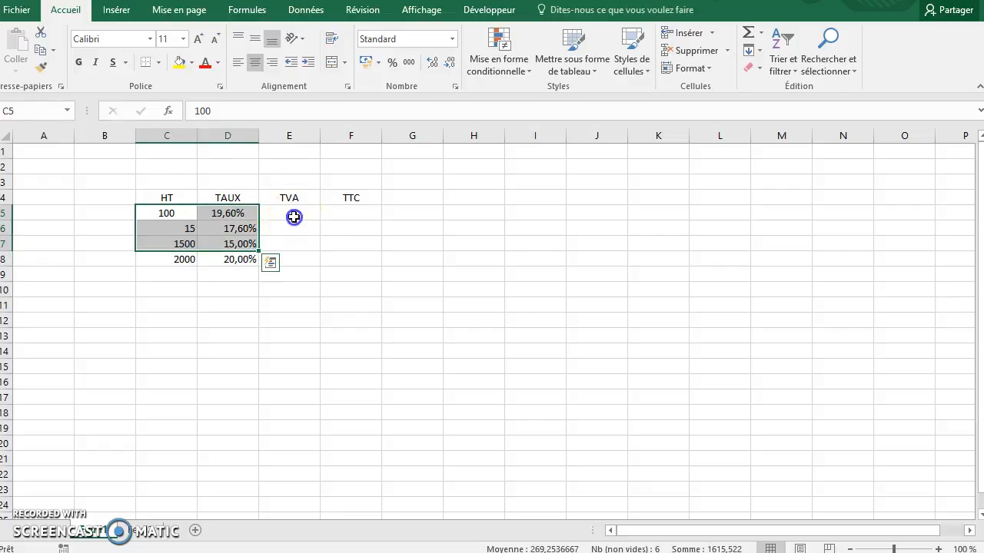
pyautogui.click(293, 215)
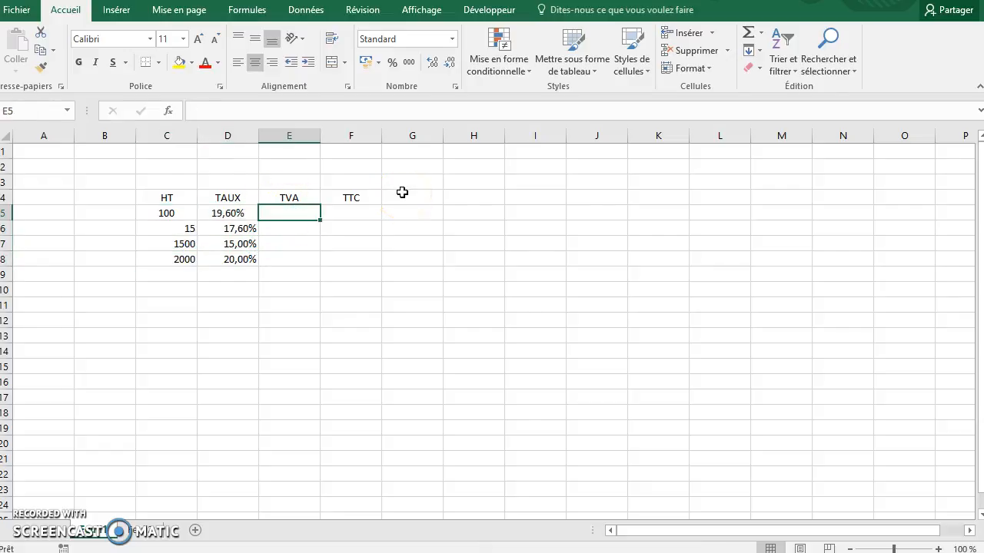
pyautogui.write('=')
pyautogui.press('BackSpace')
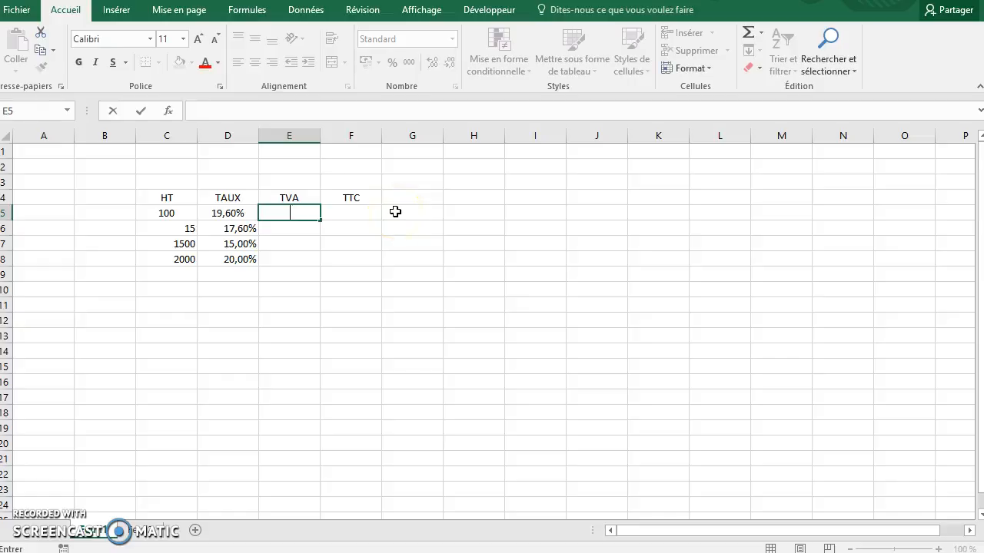
pyautogui.write('=')
pyautogui.click(160, 214)
pyautogui.write('*')
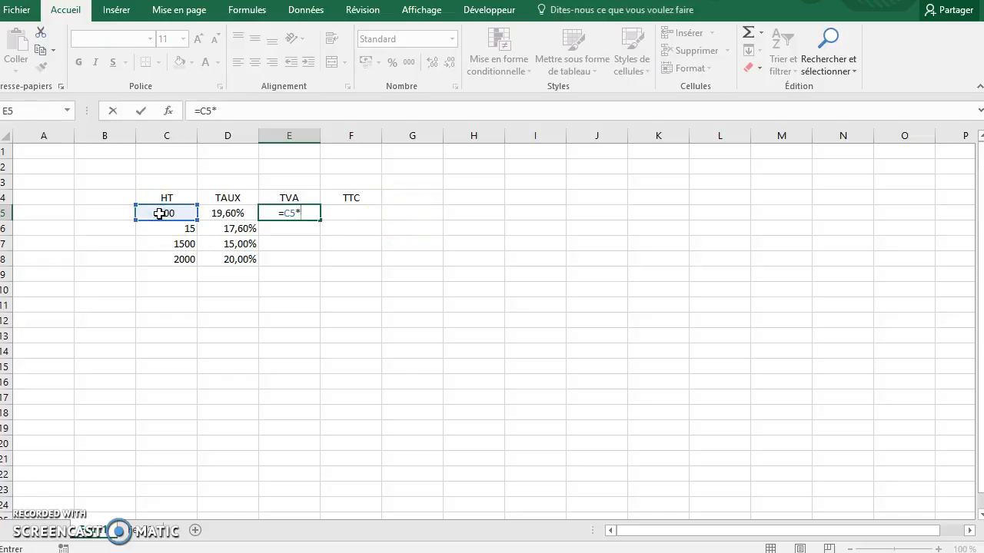
pyautogui.click(229, 214)
pyautogui.press('Return')
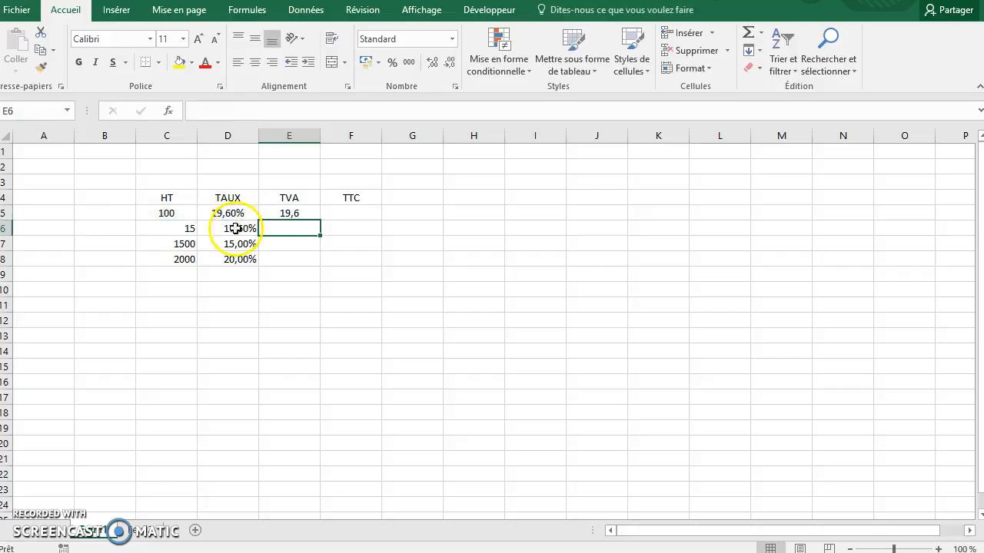
# - Right-align the data cells C5 to F8 below the headers
pyautogui.moveTo(171, 213); pyautogui.dragTo(332, 261)
pyautogui.click(272, 62)
pyautogui.click(299, 229)
# - Format cells E5 to F8 as Nombre with 2 decimals and the thousands separator
pyautogui.click(309, 215)
pyautogui.moveTo(310, 217); pyautogui.dragTo(349, 260)
pyautogui.rightClick(364, 254)
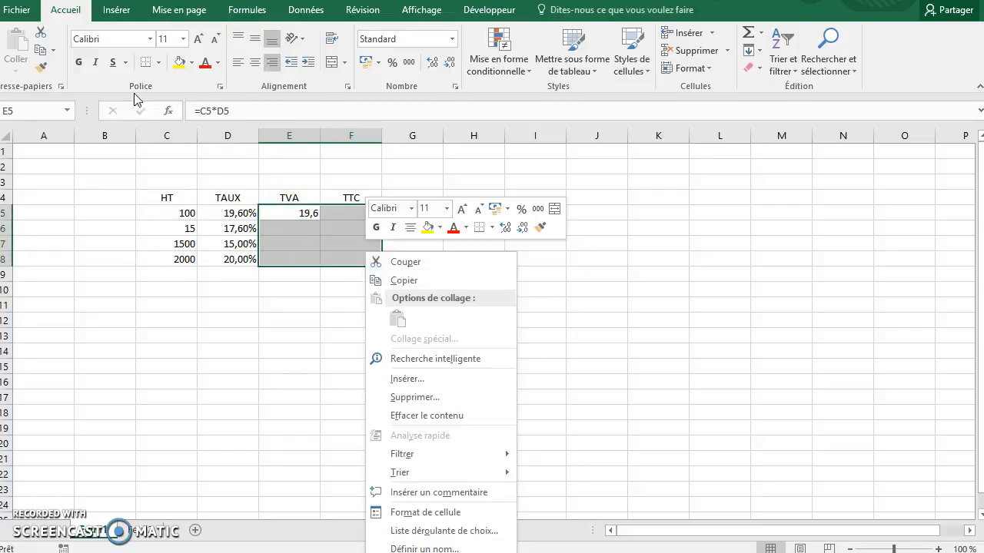
pyautogui.click(430, 512)
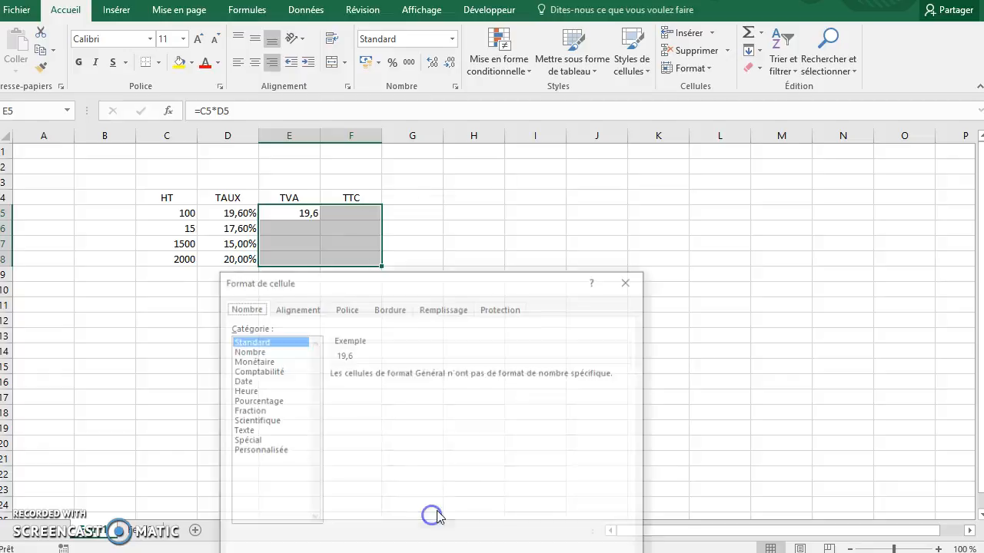
pyautogui.click(261, 362)
pyautogui.click(248, 351)
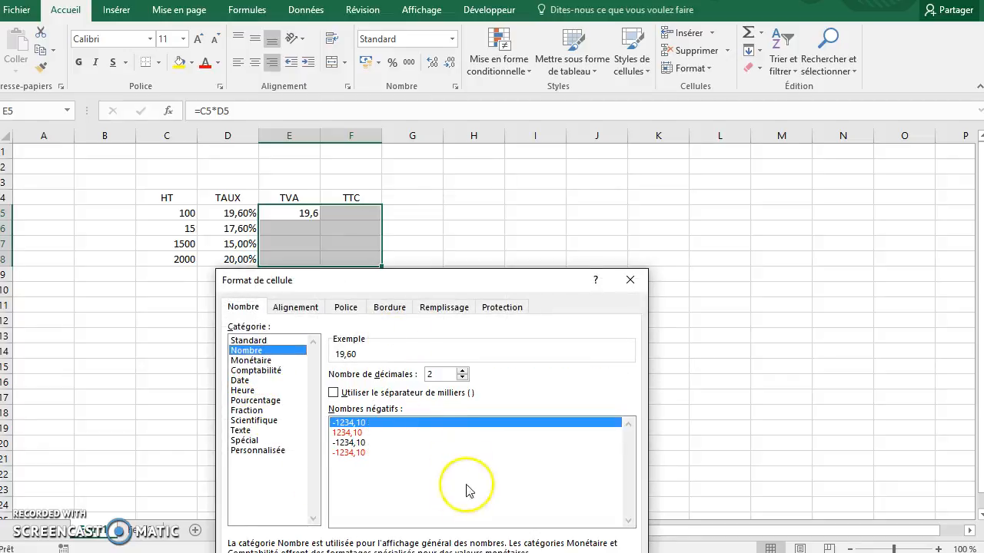
pyautogui.click(334, 393)
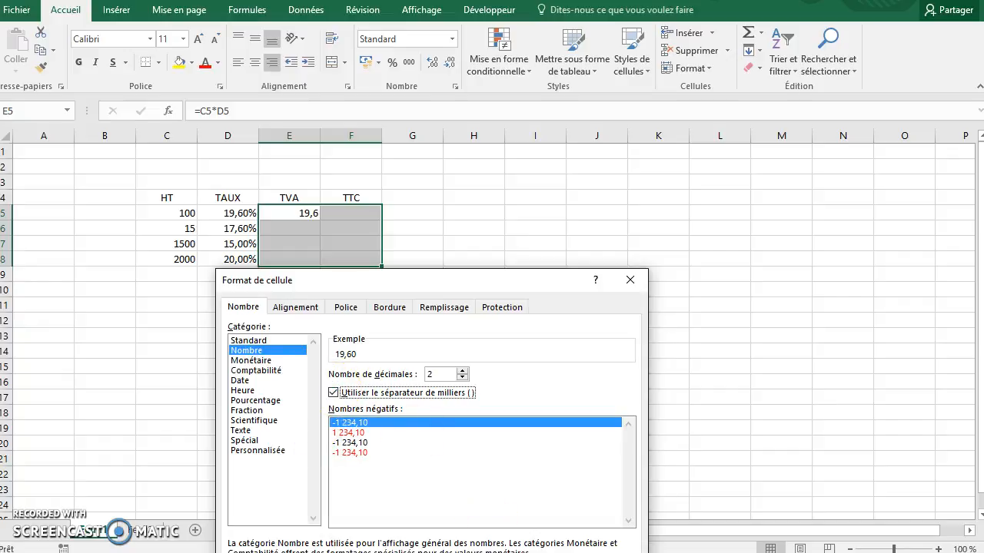
pyautogui.press('Return')
# - Enter the formula =C5+E5 in cell F5, and fill the TVA and TTC formulas down through row 8
pyautogui.click(348, 214)
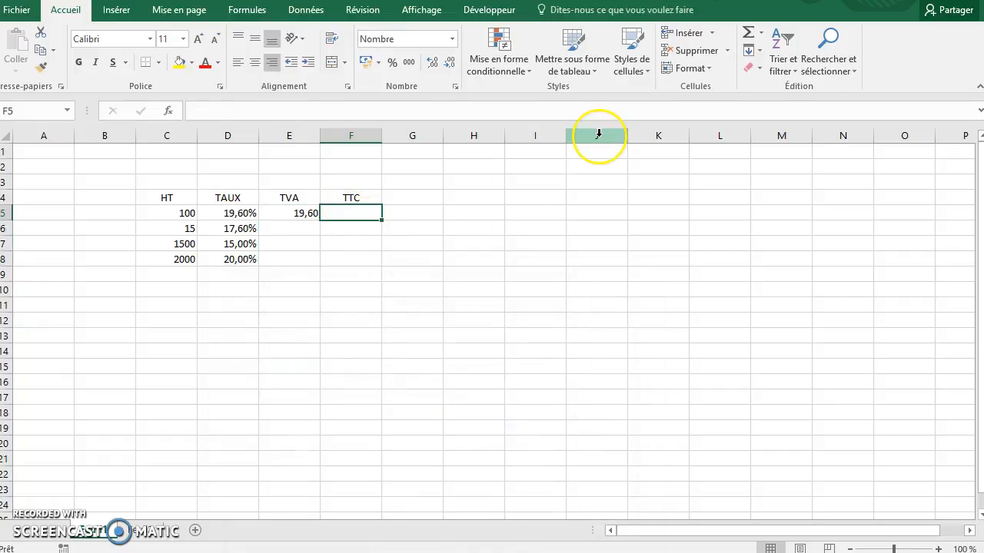
pyautogui.write('=')
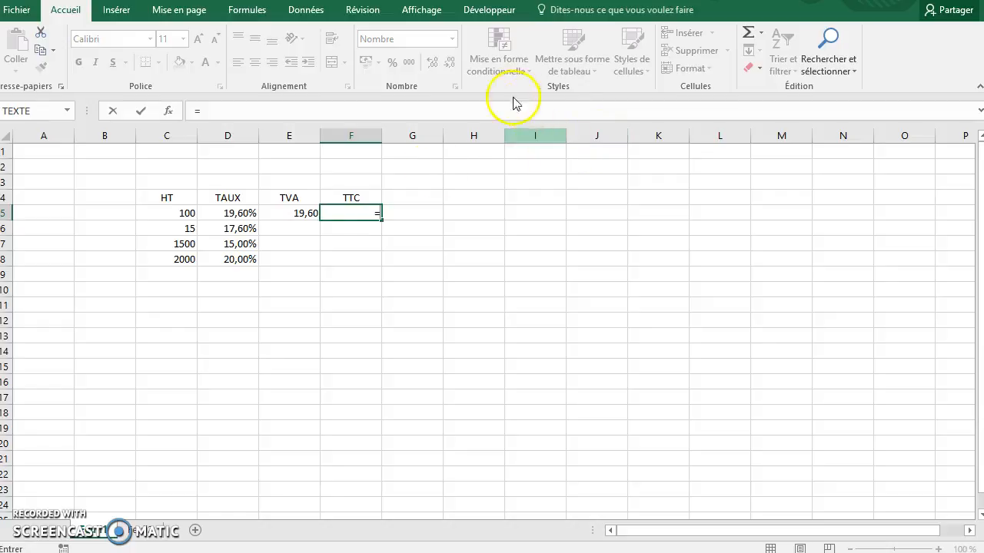
pyautogui.click(173, 213)
pyautogui.write('+')
pyautogui.click(306, 216)
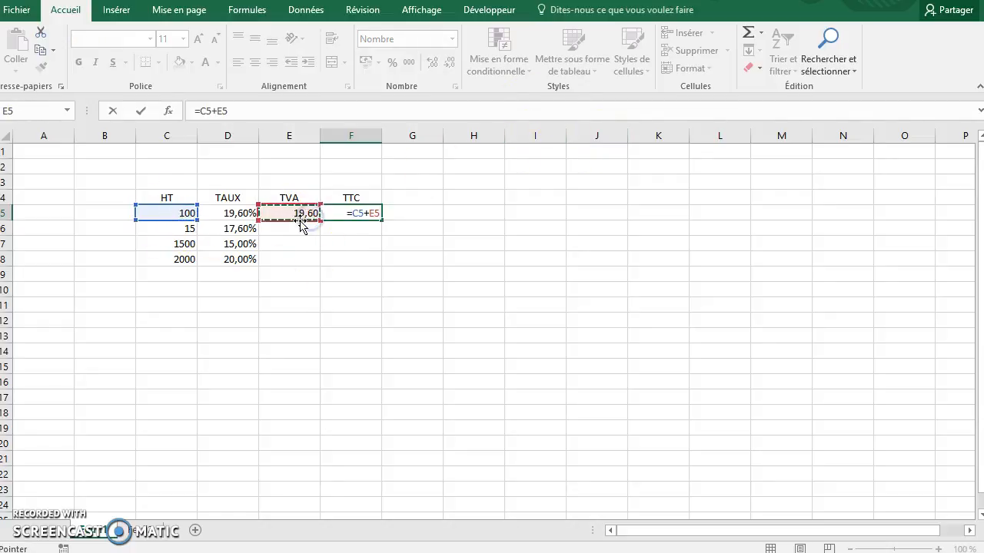
pyautogui.press('Return')
pyautogui.moveTo(300, 220); pyautogui.dragTo(379, 266)
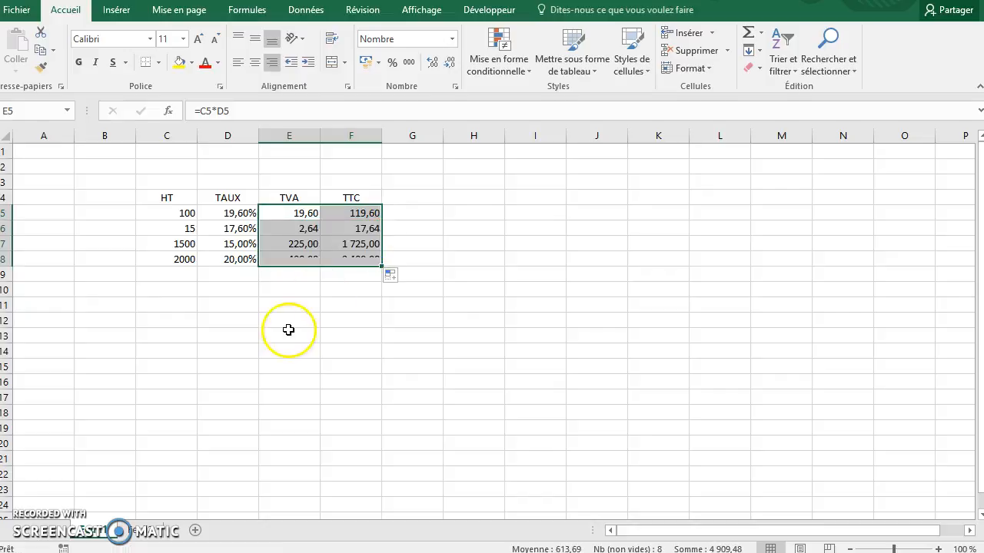
# - Set the HT amount in cell C8 to 10000
pyautogui.click(171, 258)
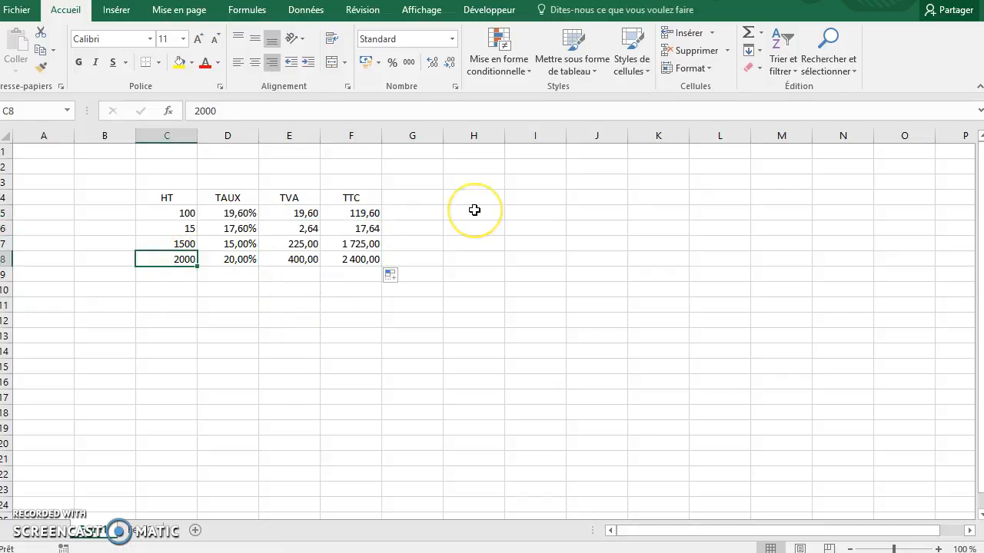
pyautogui.click(458, 200)
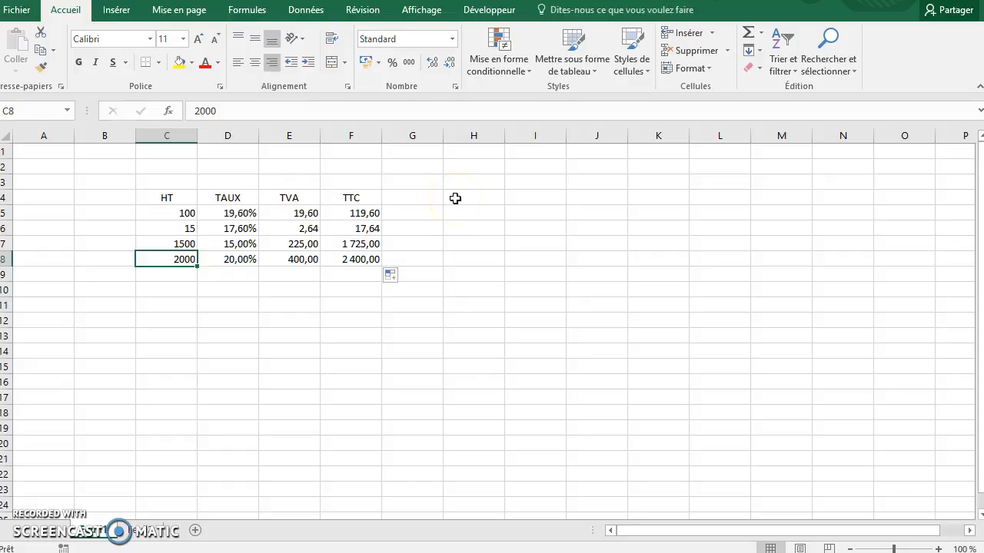
pyautogui.write('10')
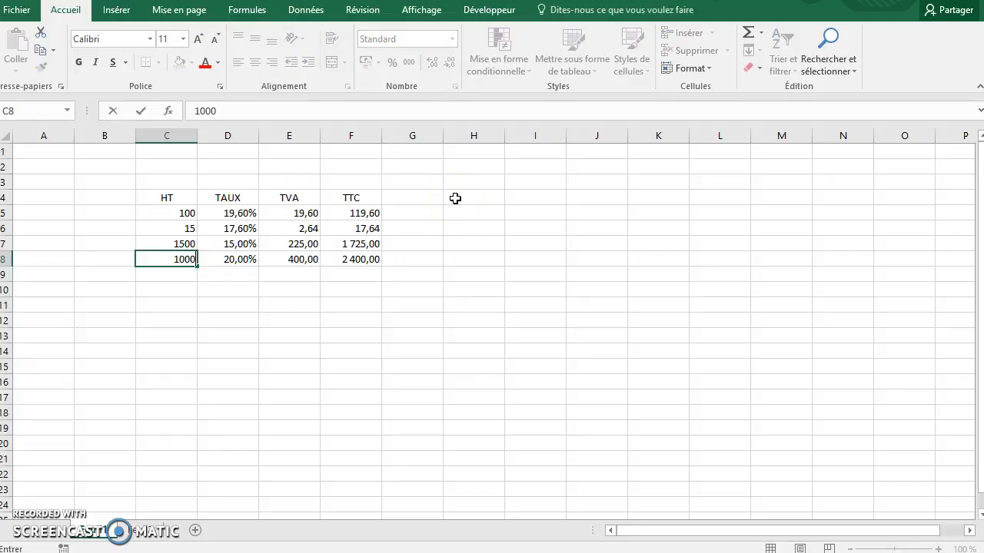
pyautogui.write('000')
pyautogui.press('Return')
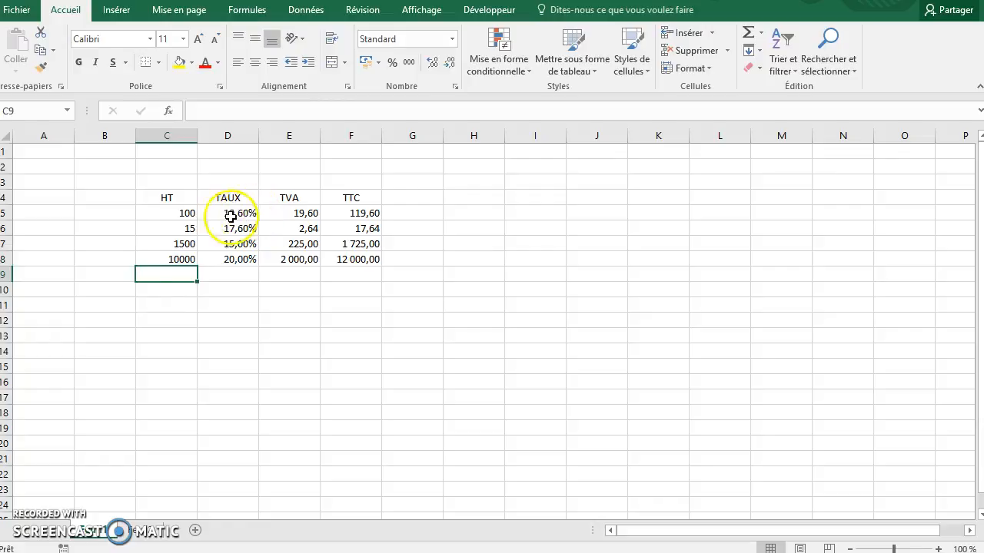
# - Add a total of the TVA column in cell E10 with =SOMME(E5:E9) and an AutoSum total of the TTC column in F10
pyautogui.click(292, 289)
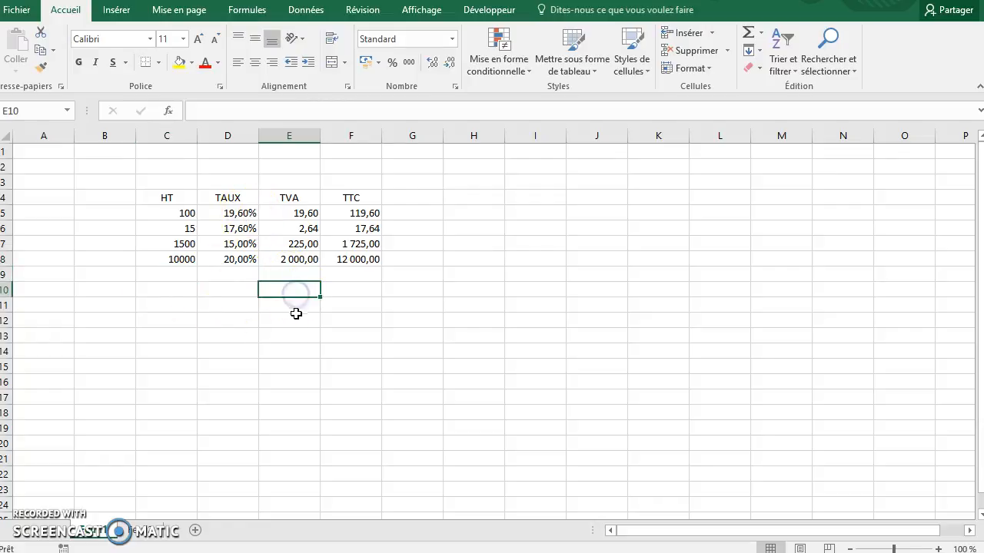
pyautogui.click(747, 32)
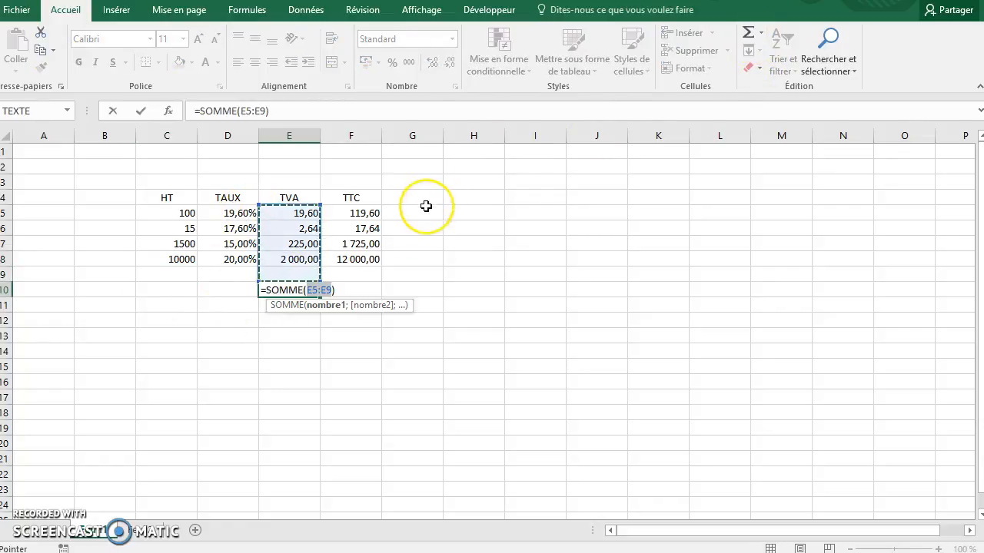
pyautogui.press('Return')
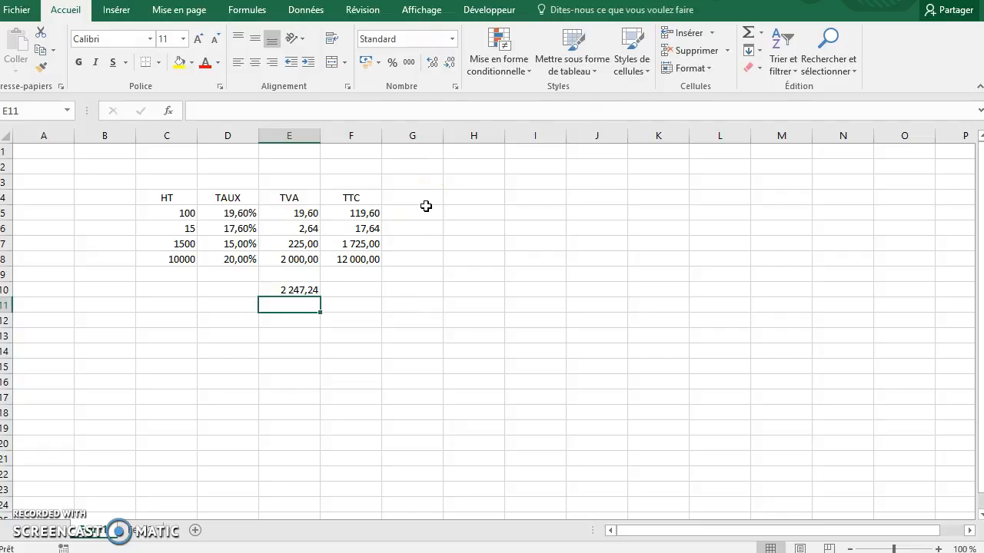
pyautogui.click(362, 291)
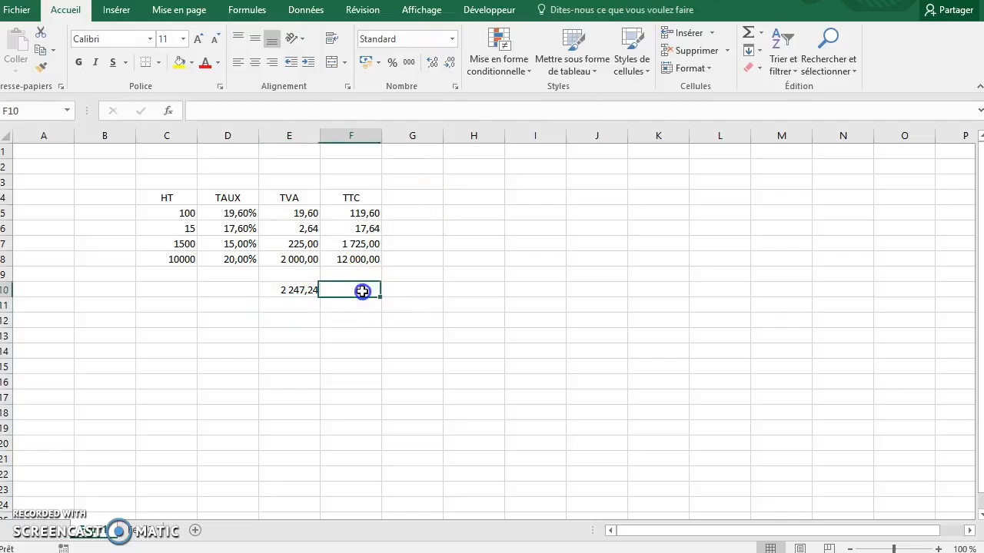
pyautogui.click(747, 33)
pyautogui.press('Return')
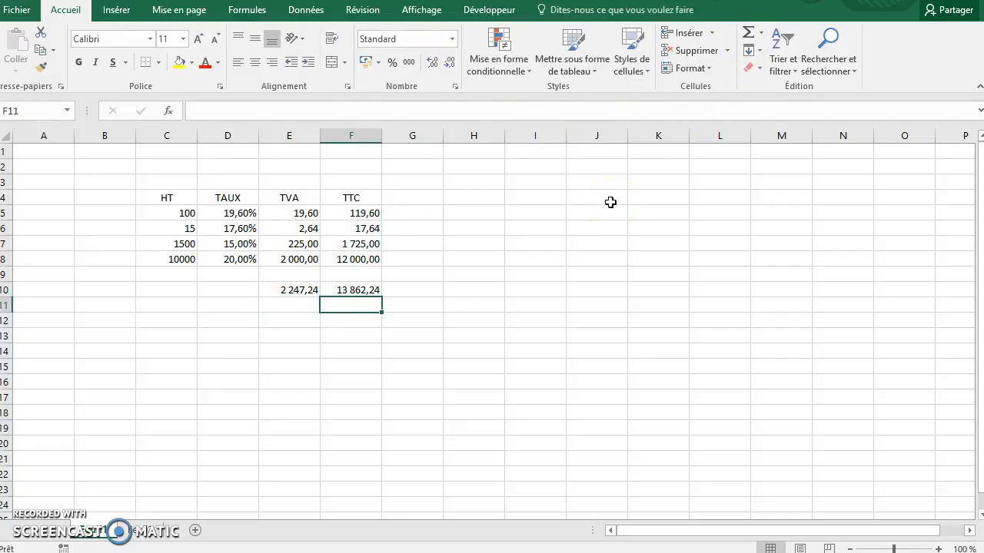
pyautogui.click(211, 366)
pyautogui.click(169, 324)
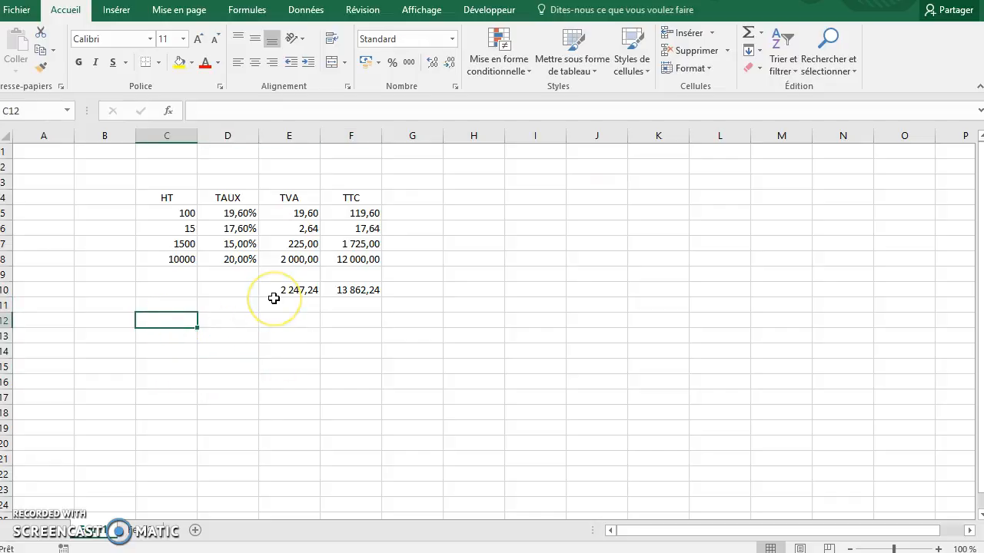